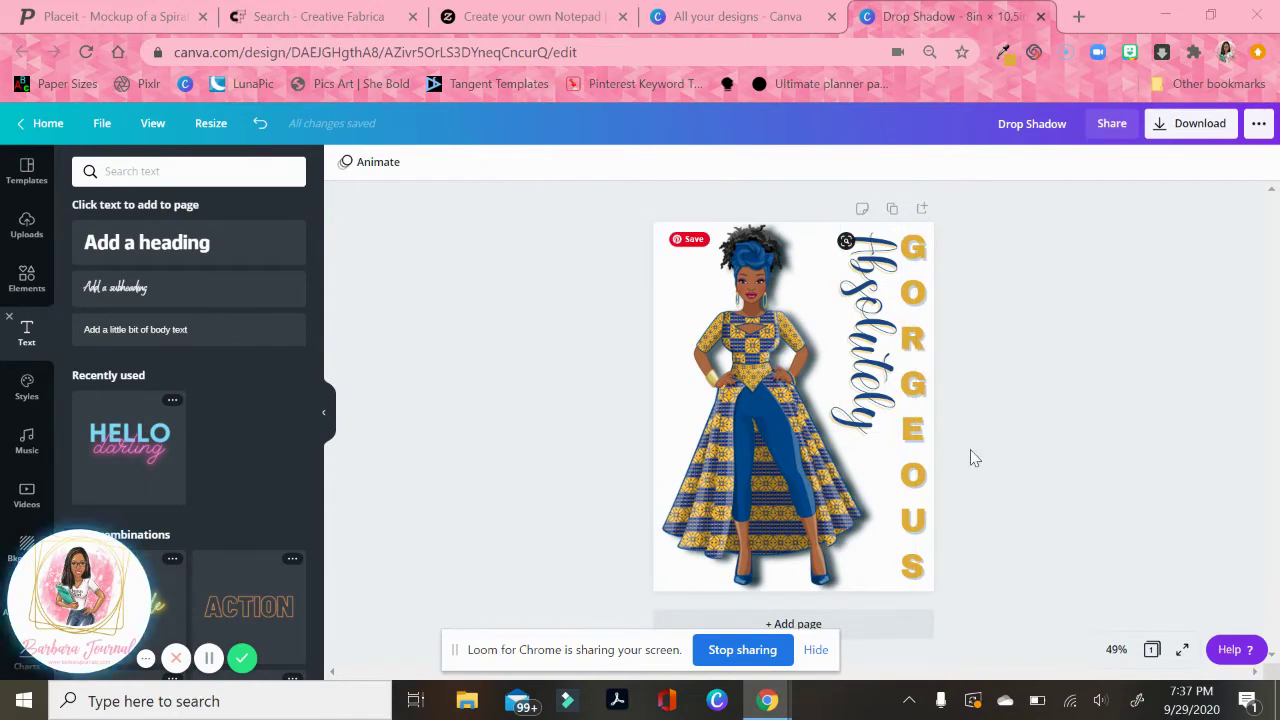
Step: Add a blank second page with a heading moved up near the top
click(886, 624)
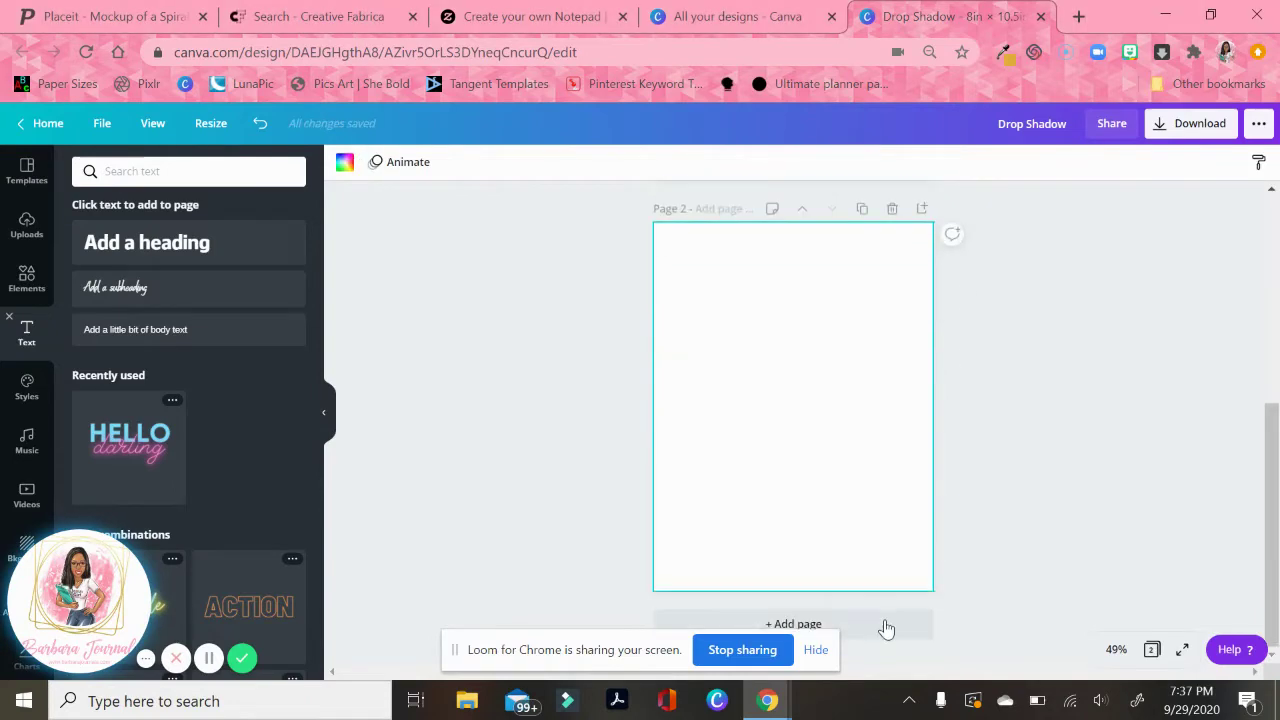
click(152, 246)
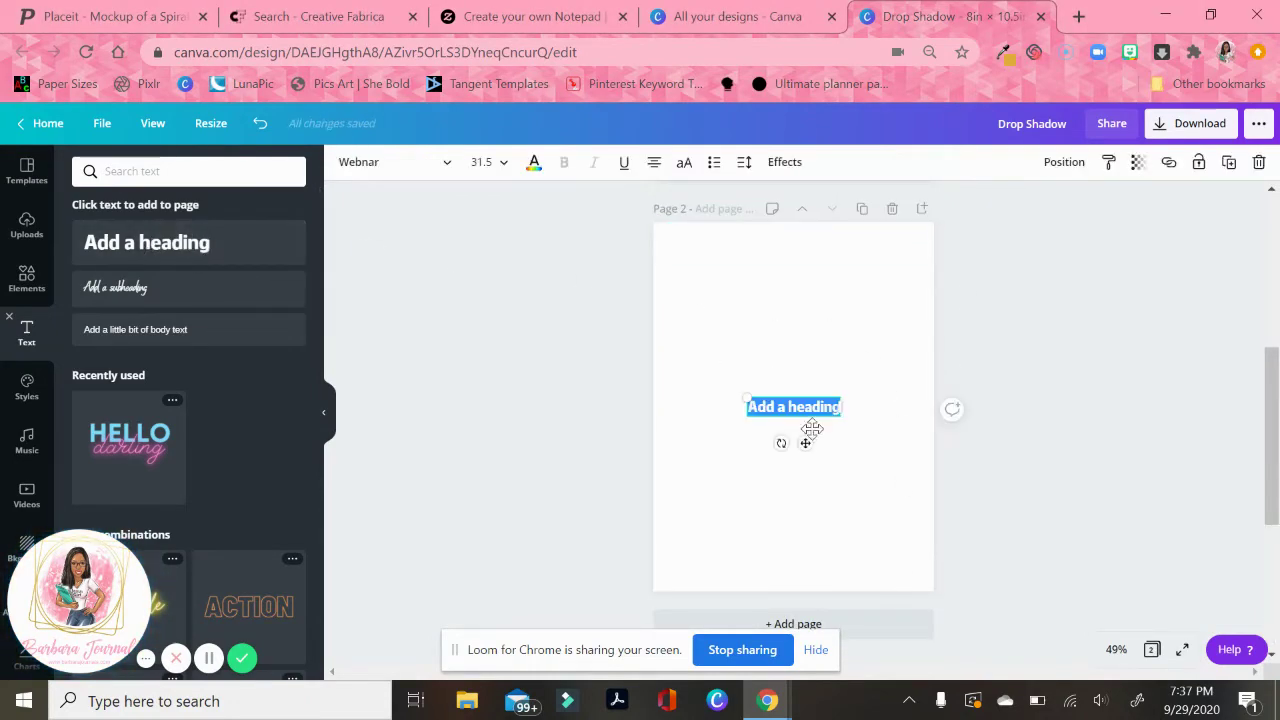
drag(810, 440, 800, 311)
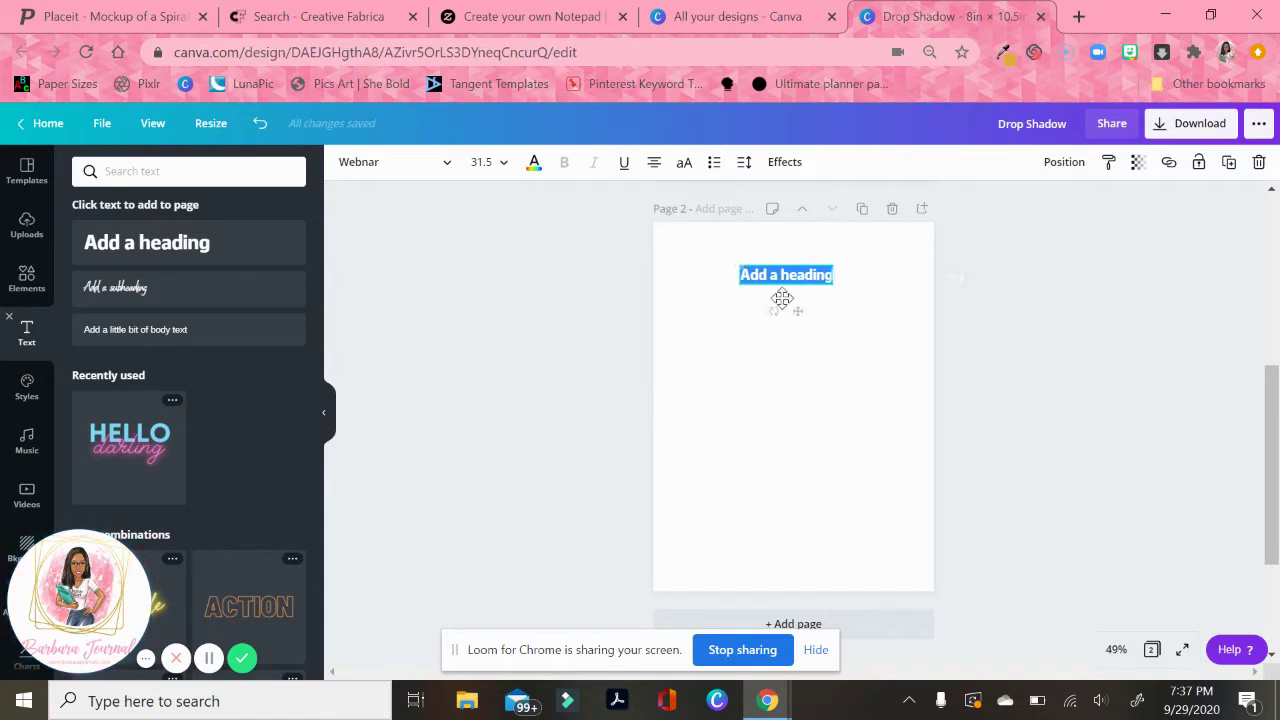
Step: Clear a 'handwririting' text search, restore the text panel, and add a second heading
click(427, 250)
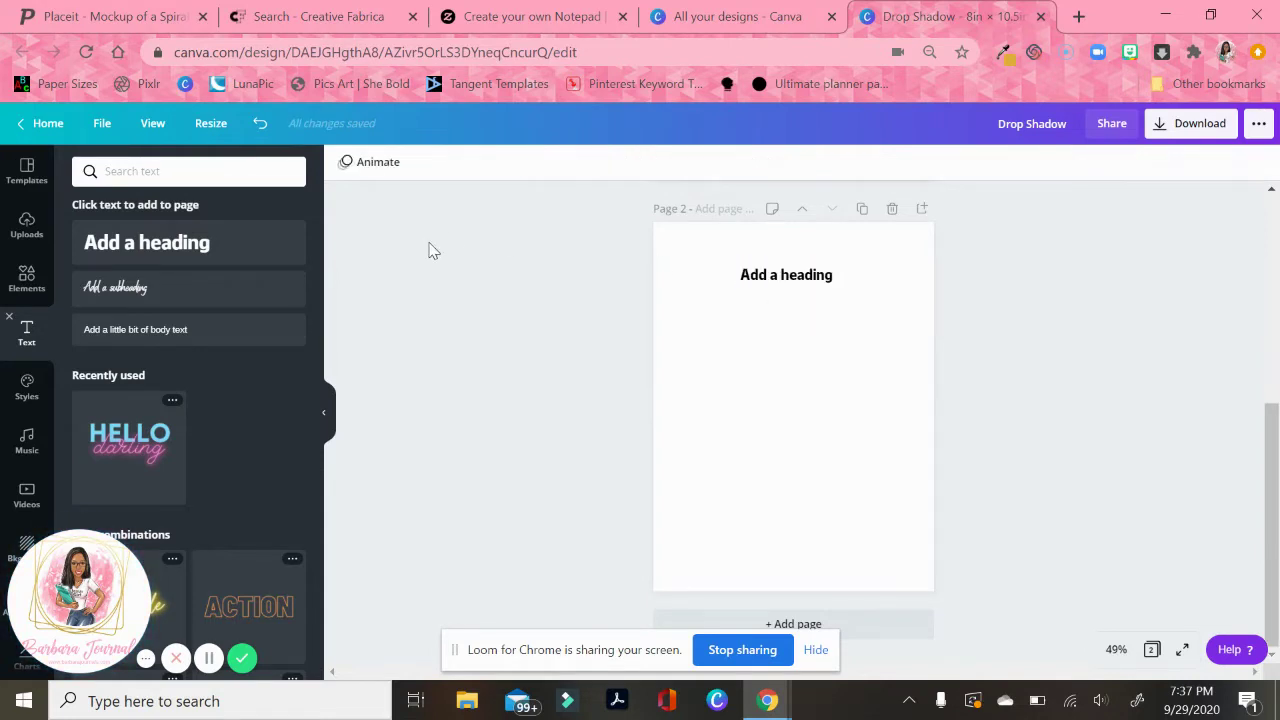
click(150, 172)
click(415, 350)
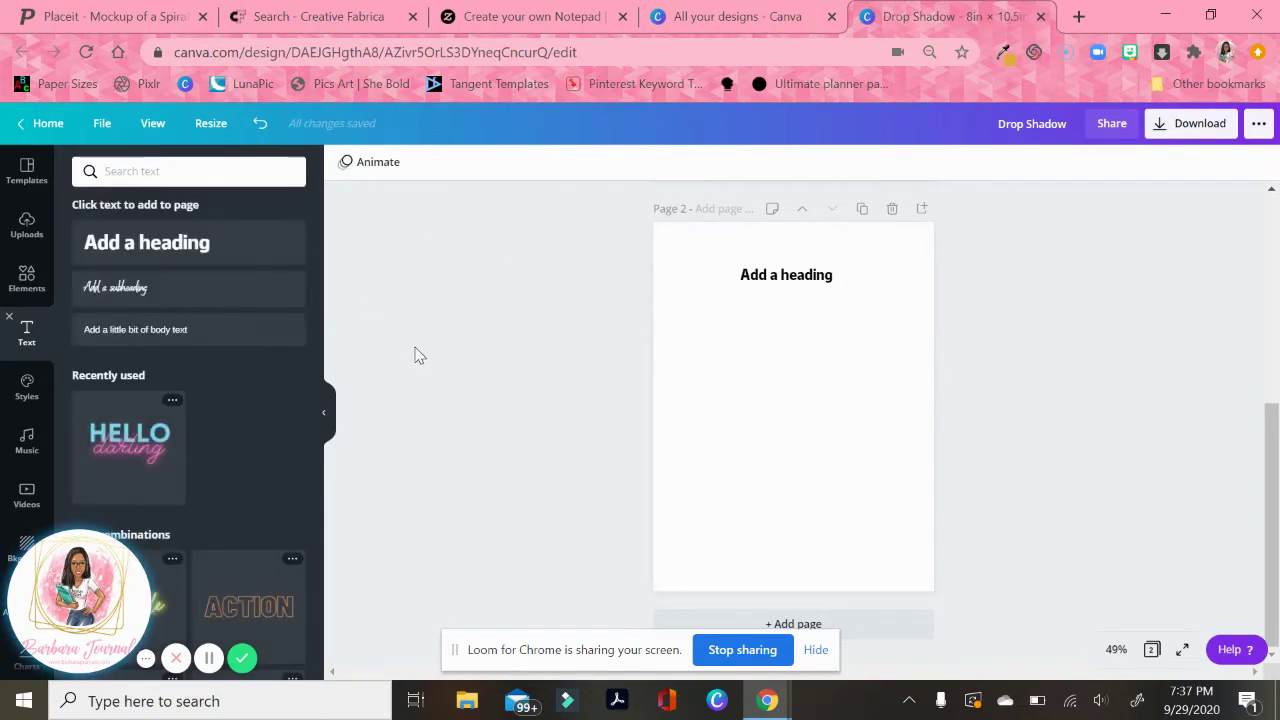
click(163, 171)
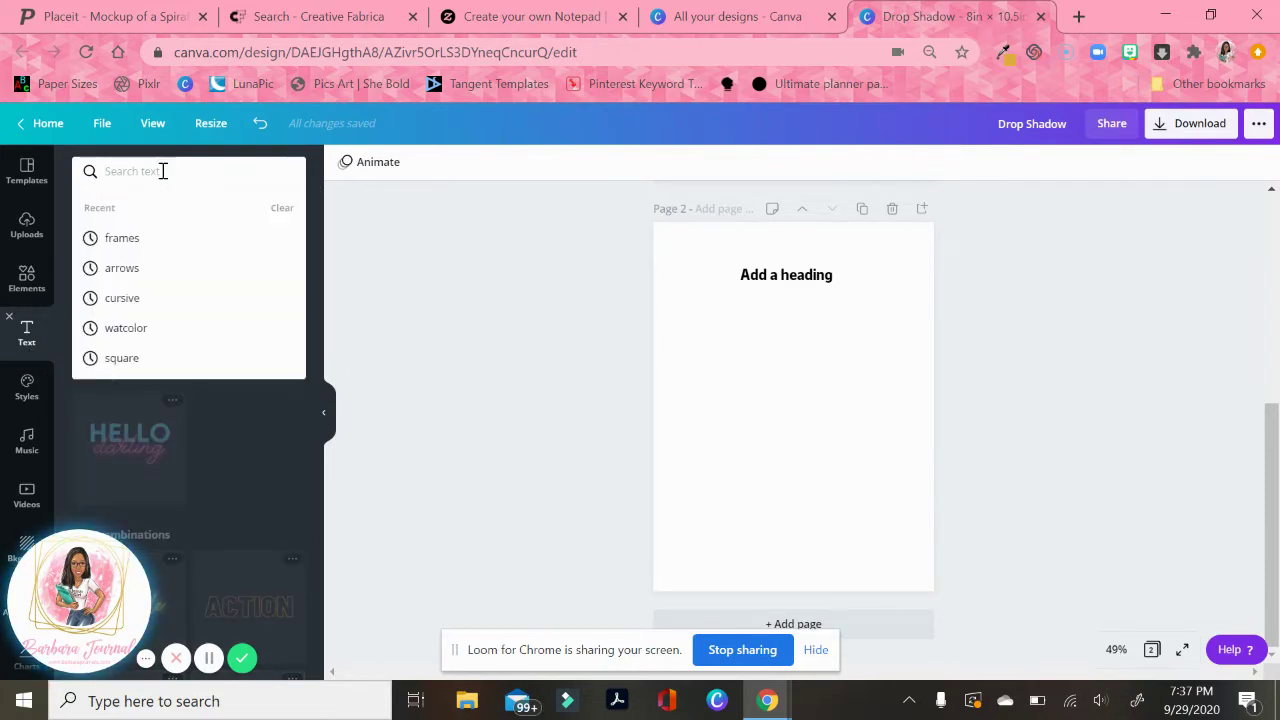
text(hand)
text(wri)
text(riting)
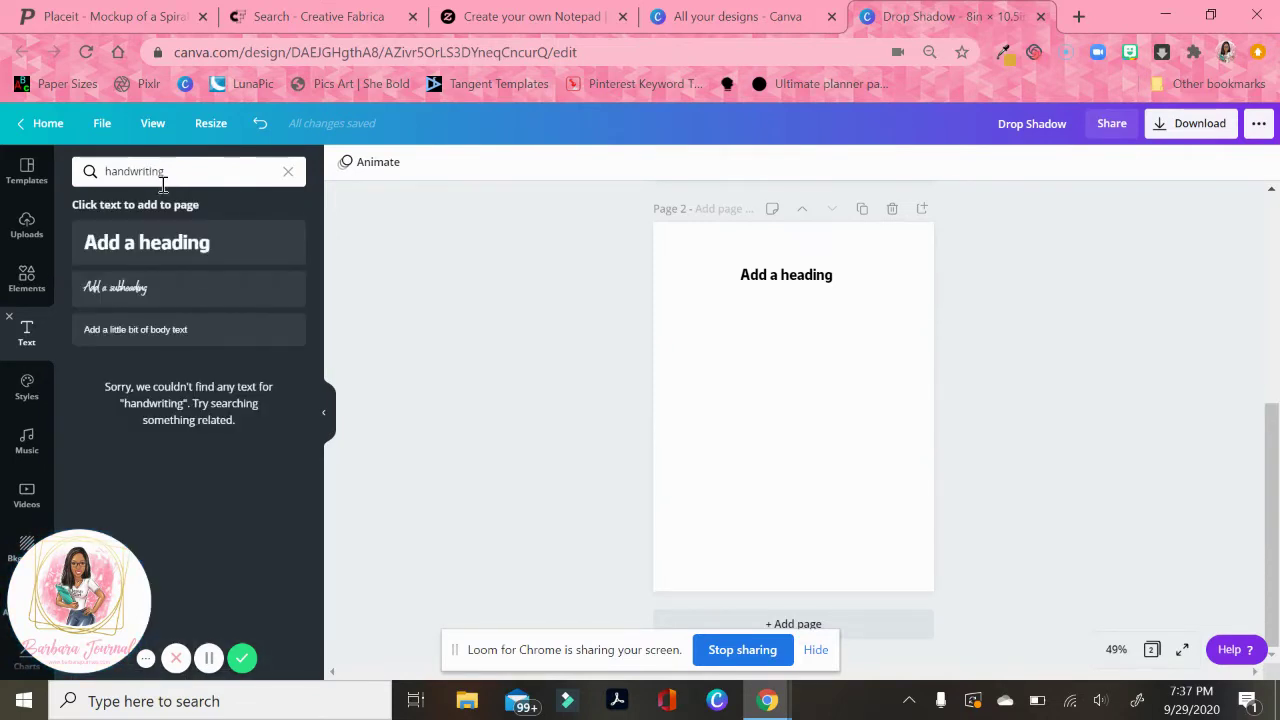
click(288, 171)
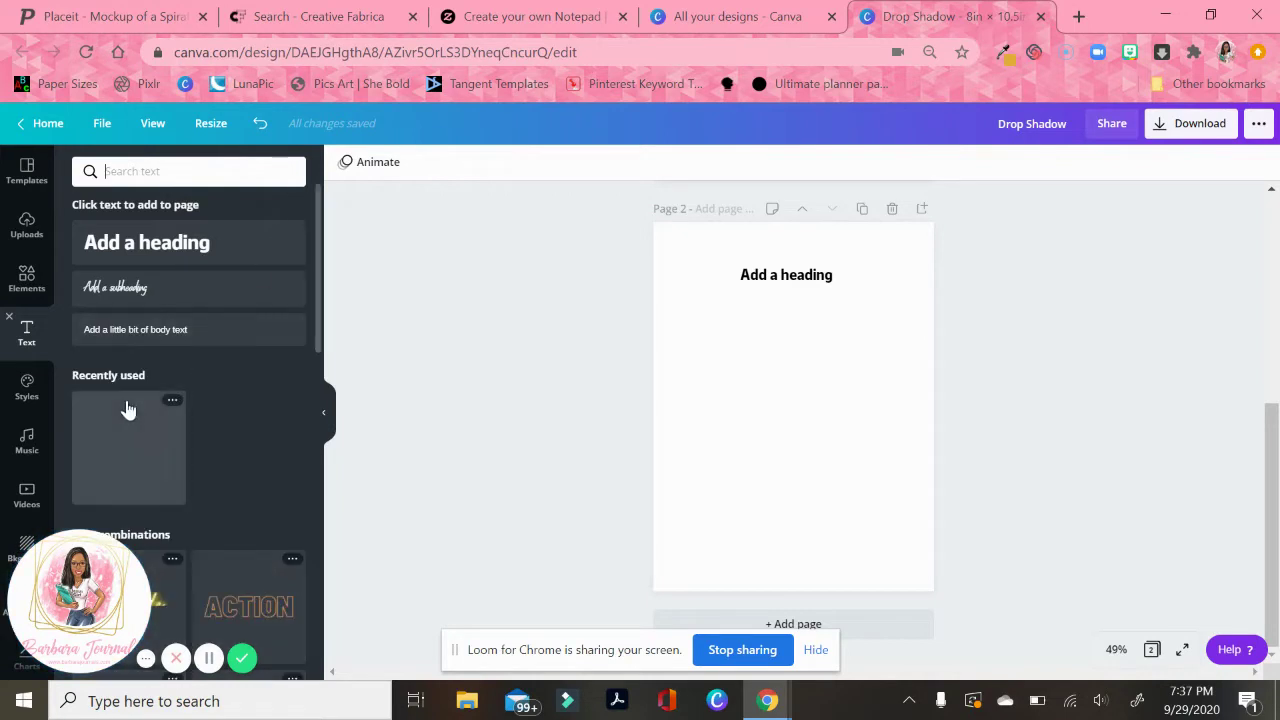
click(11, 318)
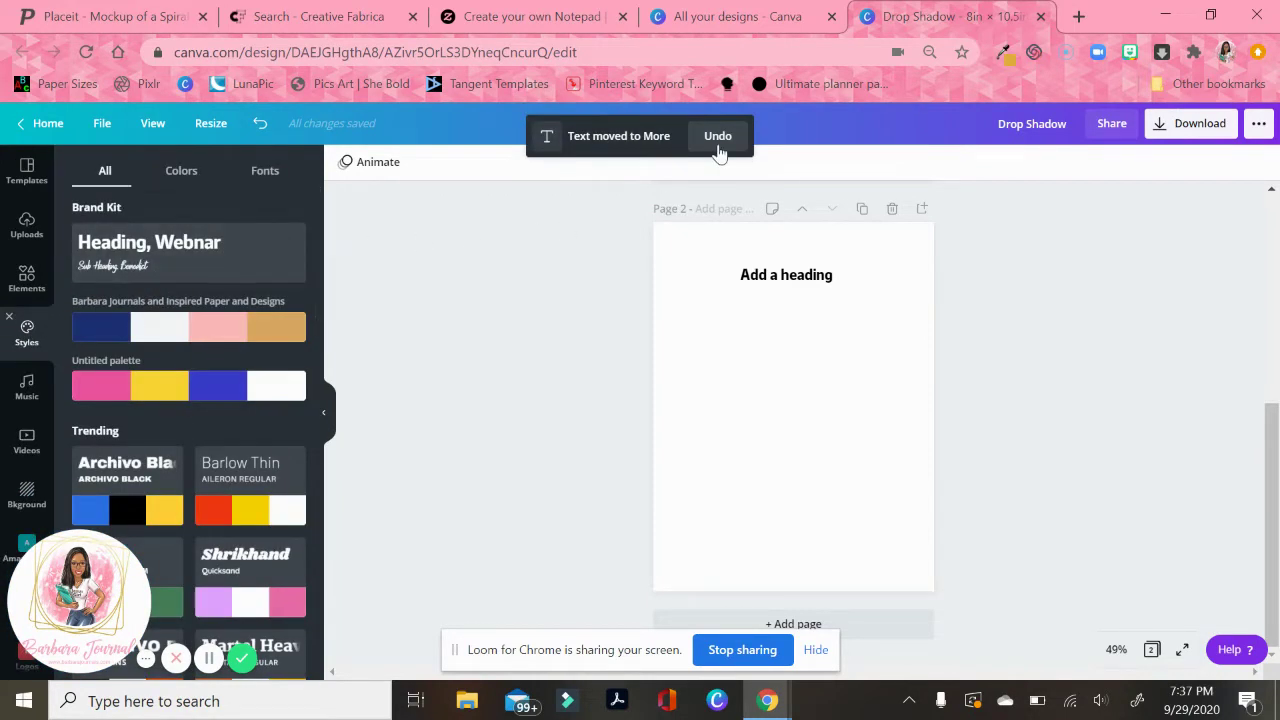
click(718, 140)
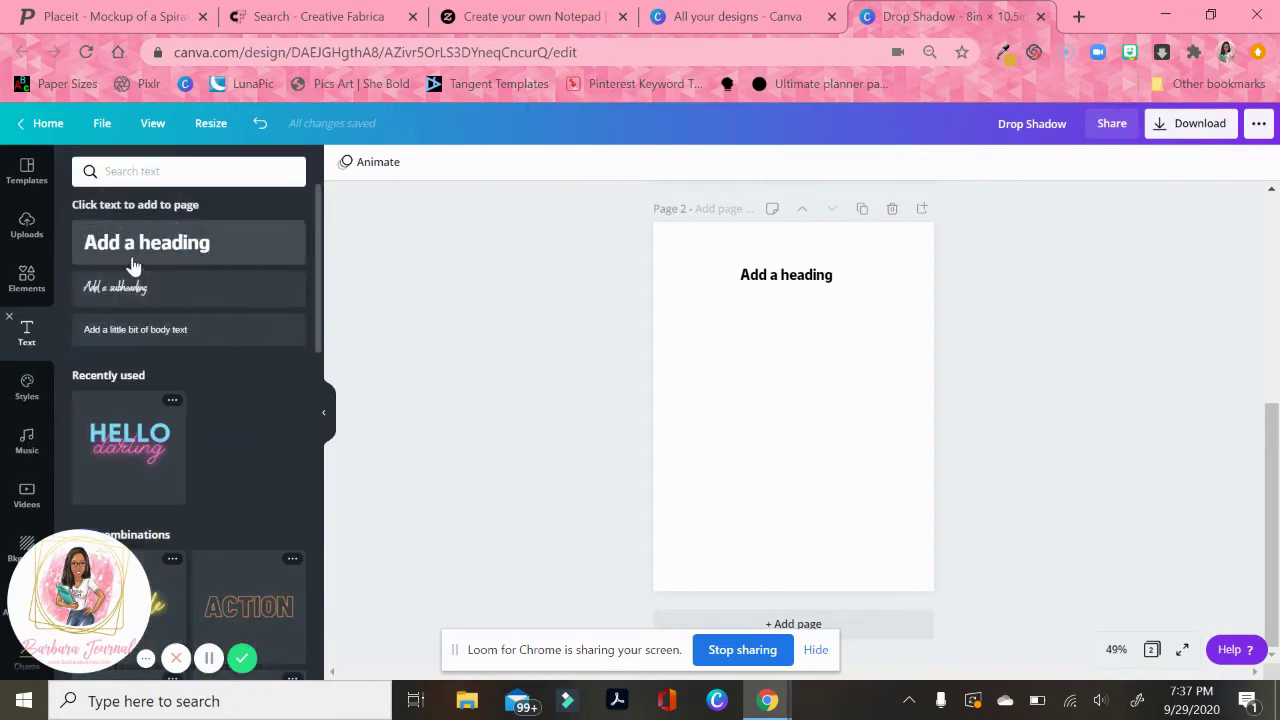
click(127, 248)
Step: Place the new heading just below the first one and reselect it
drag(805, 443, 794, 357)
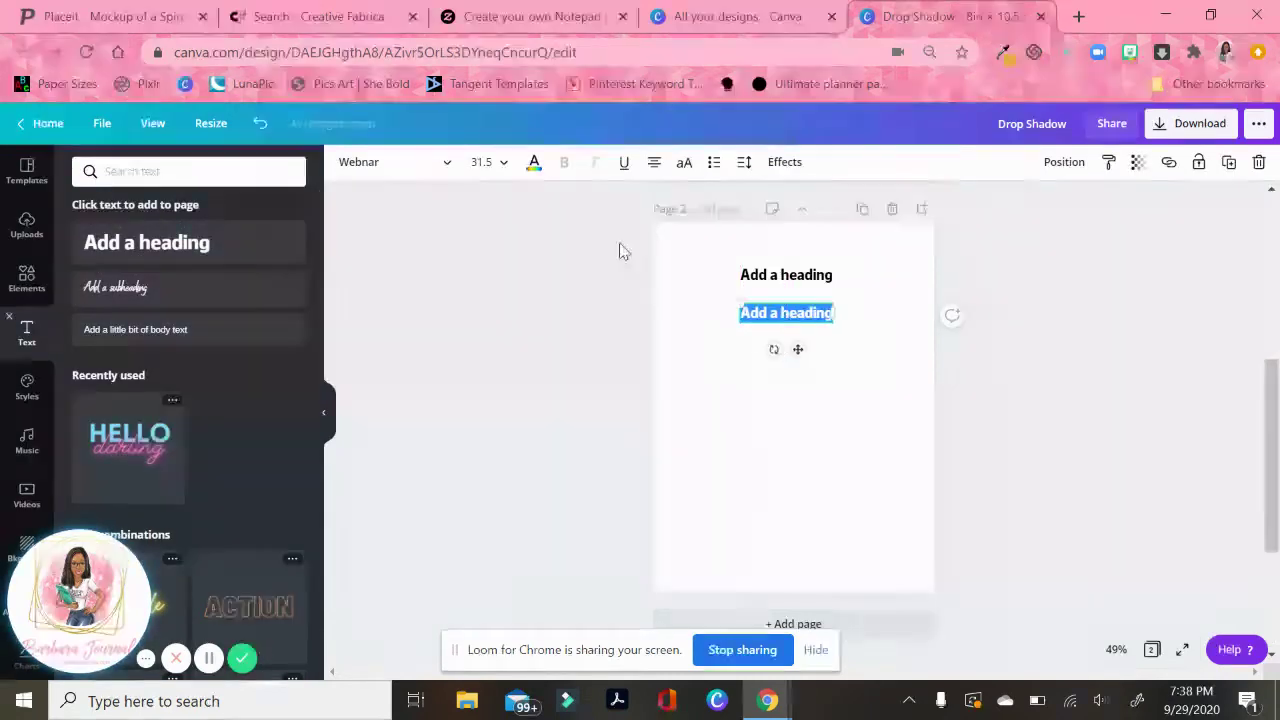
click(398, 170)
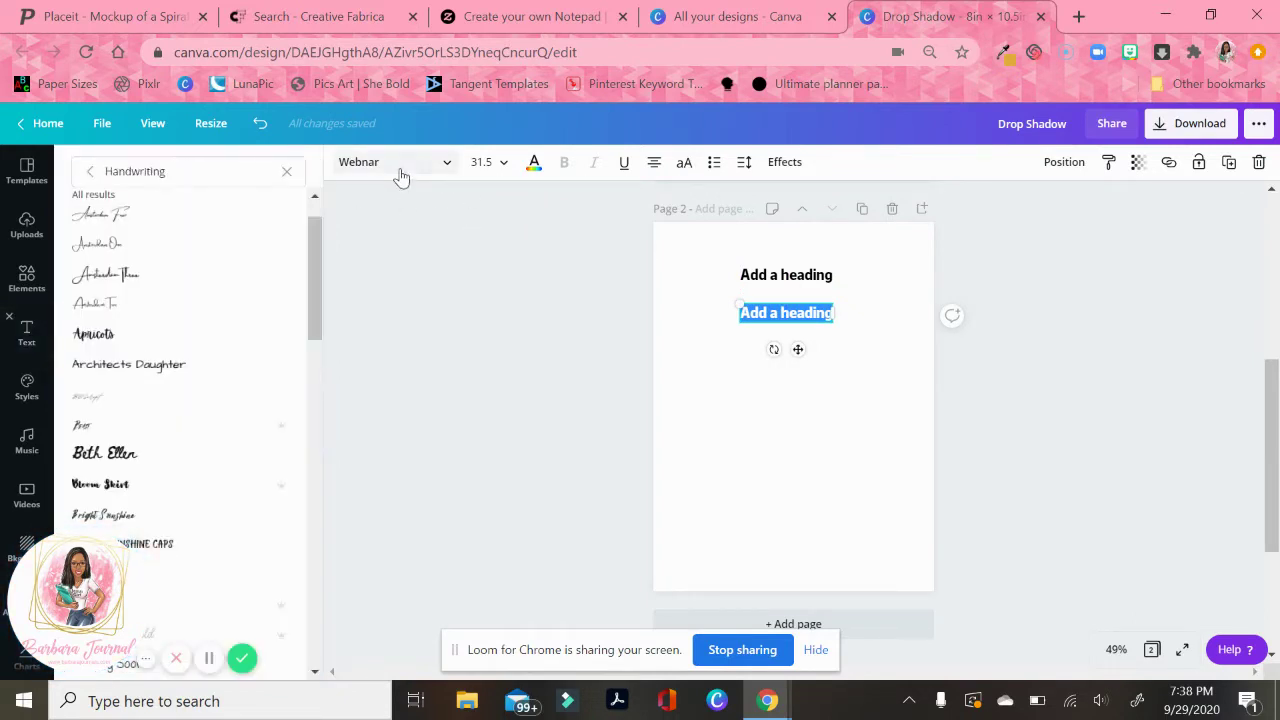
click(287, 173)
click(810, 310)
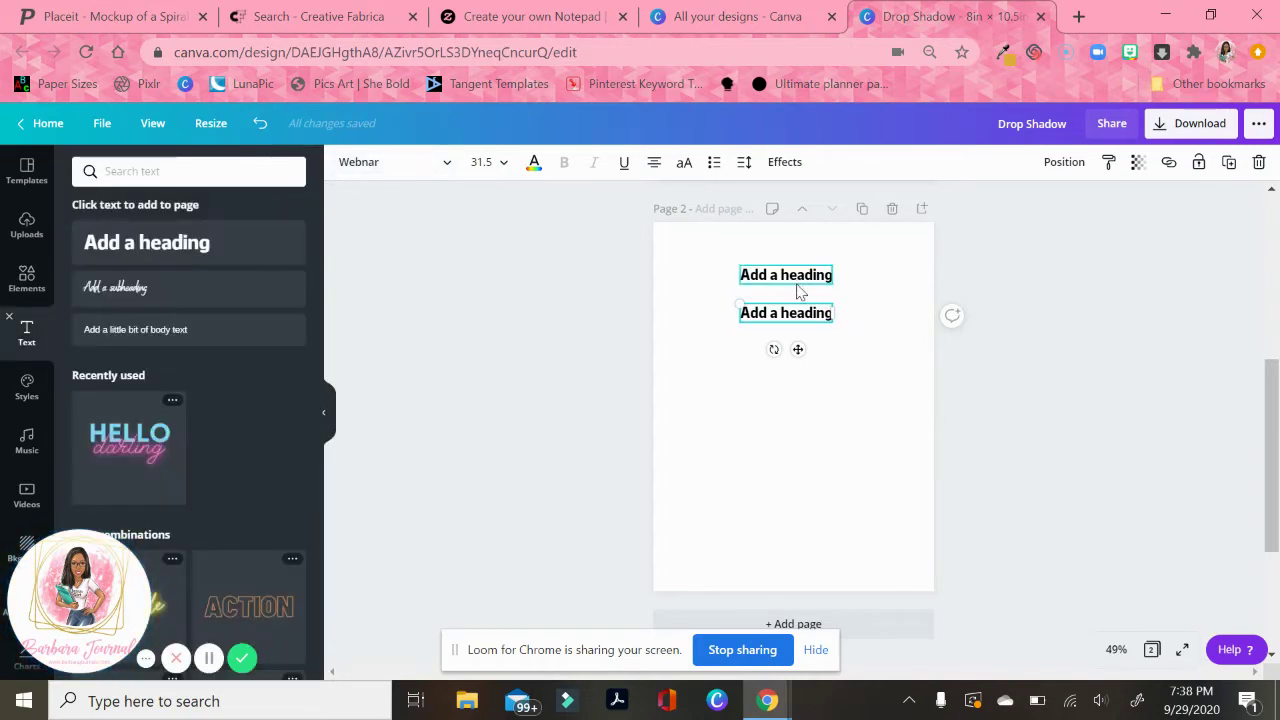
click(861, 359)
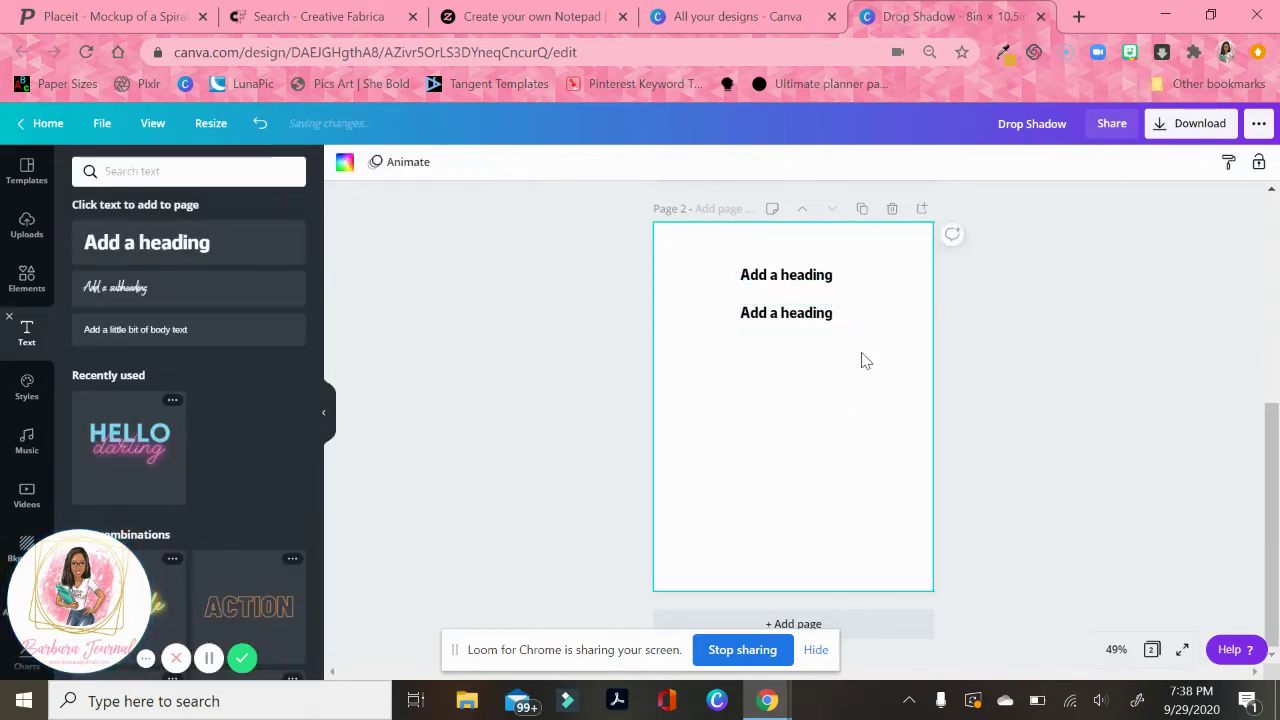
click(803, 321)
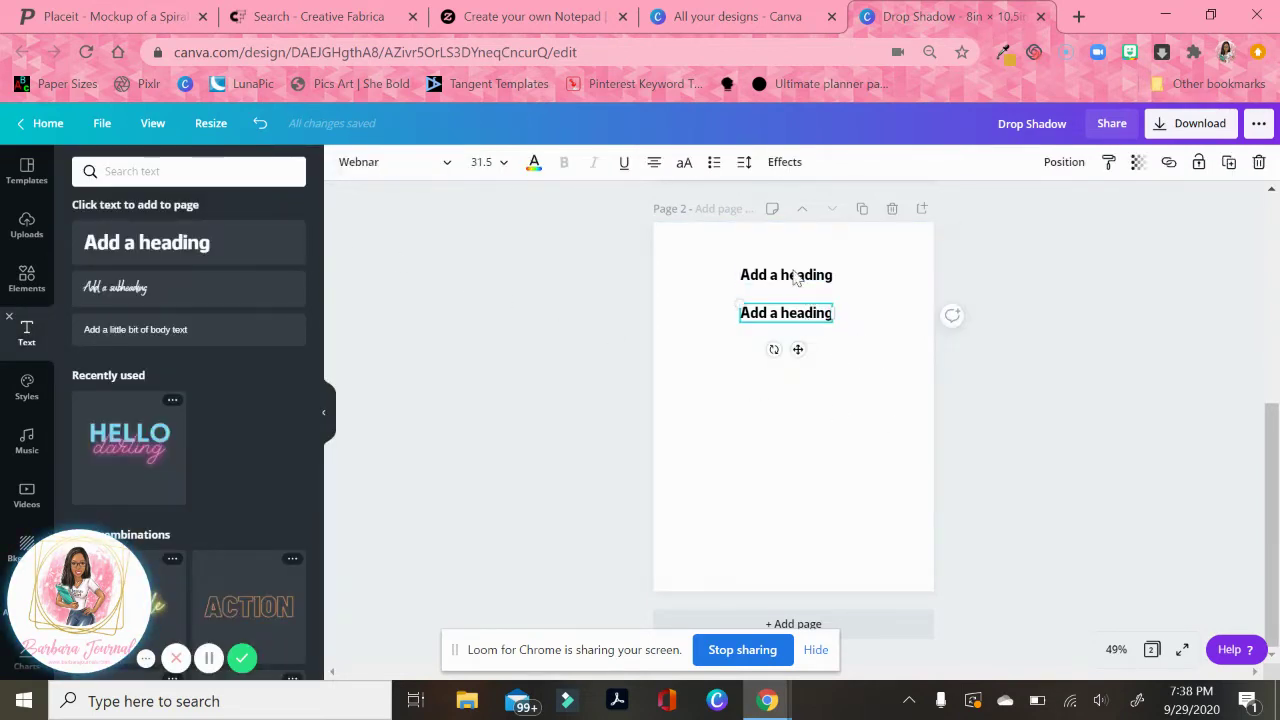
Step: Set the second heading to the Handwriting font Apricots and raise the plain heading
click(447, 166)
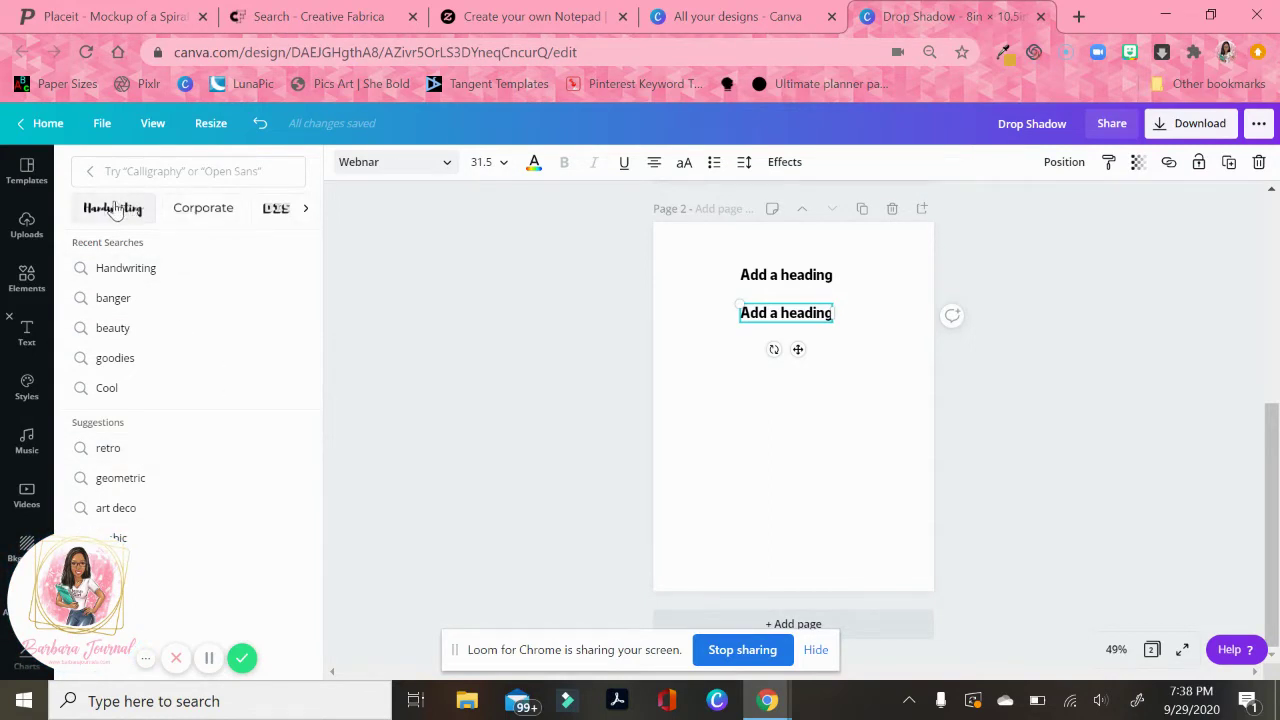
click(302, 209)
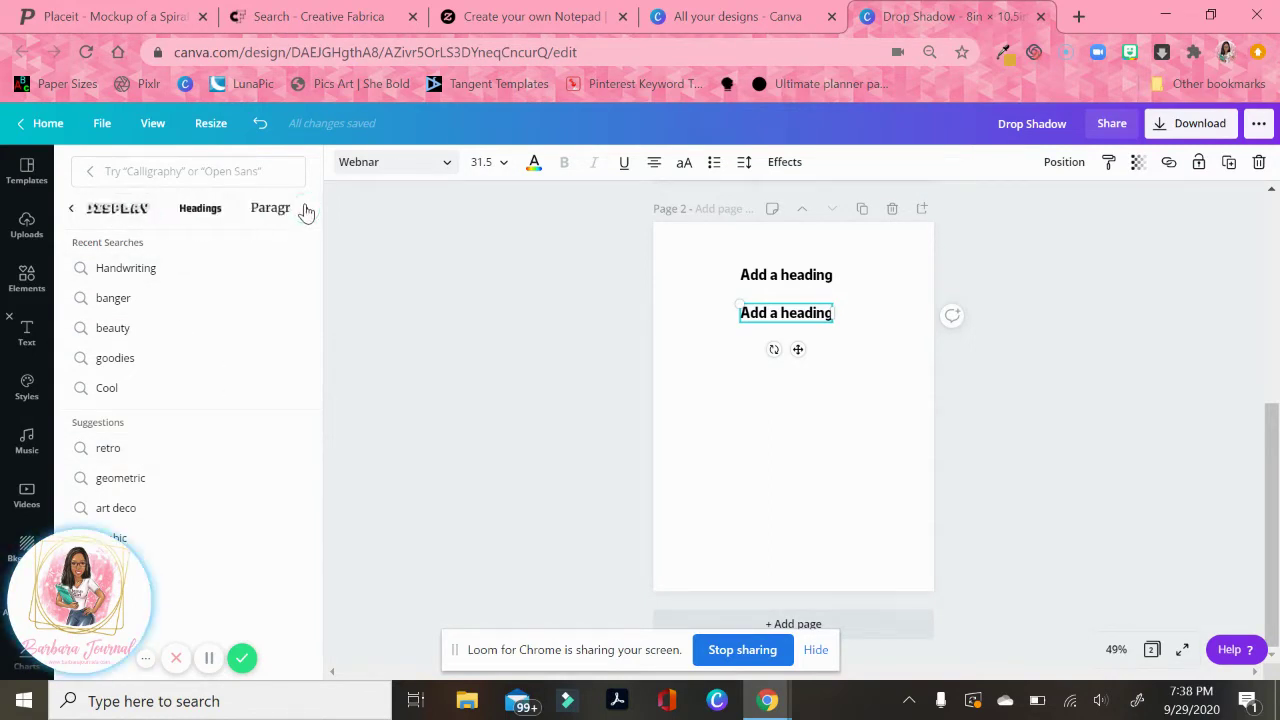
click(304, 210)
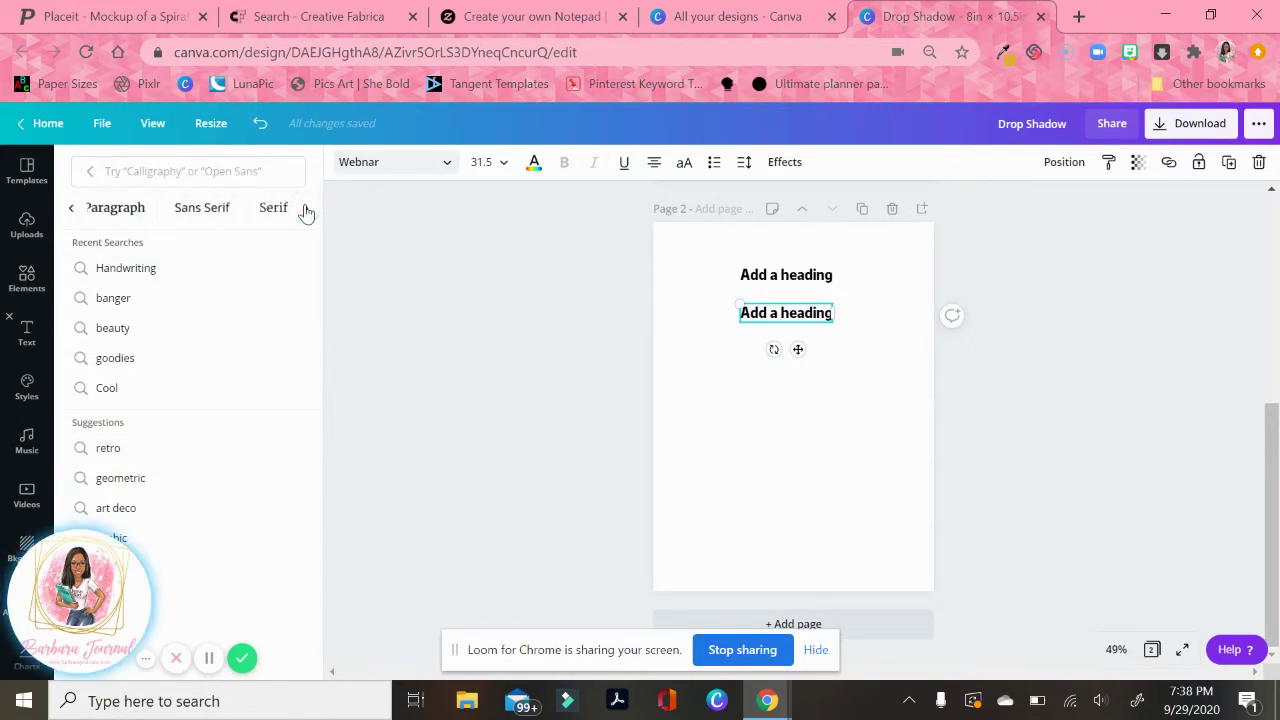
click(69, 211)
click(69, 211)
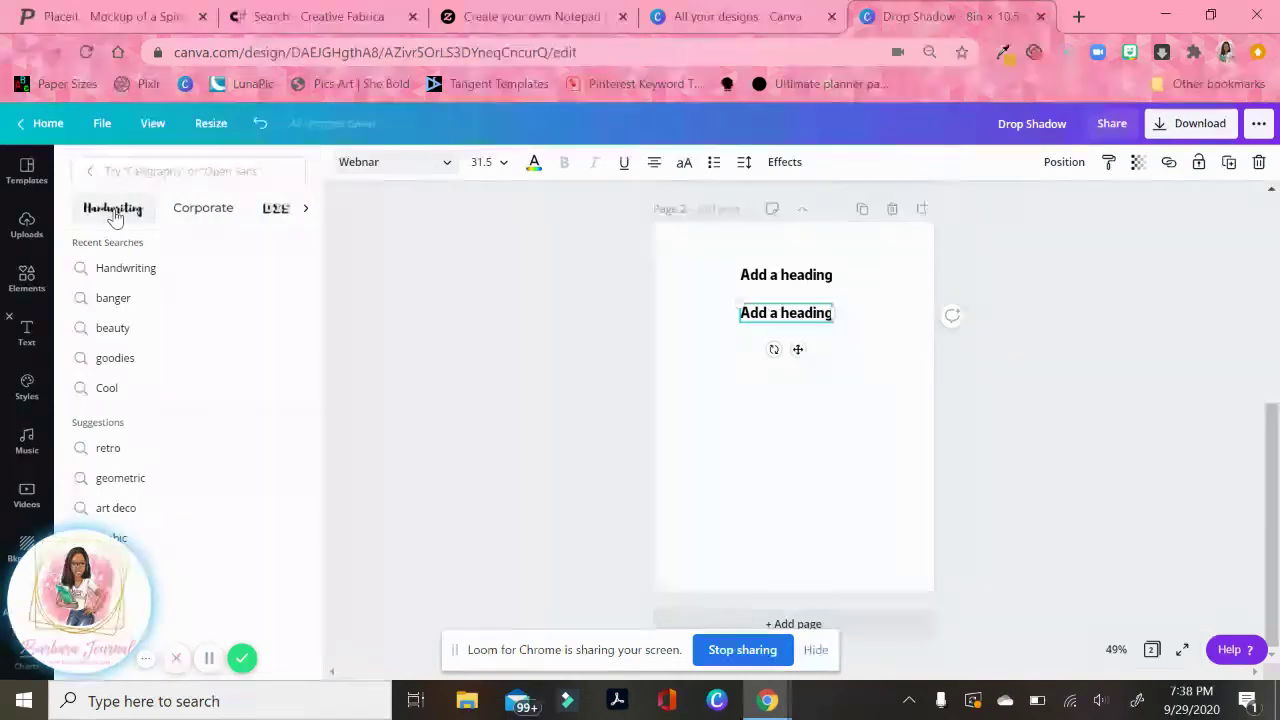
click(112, 210)
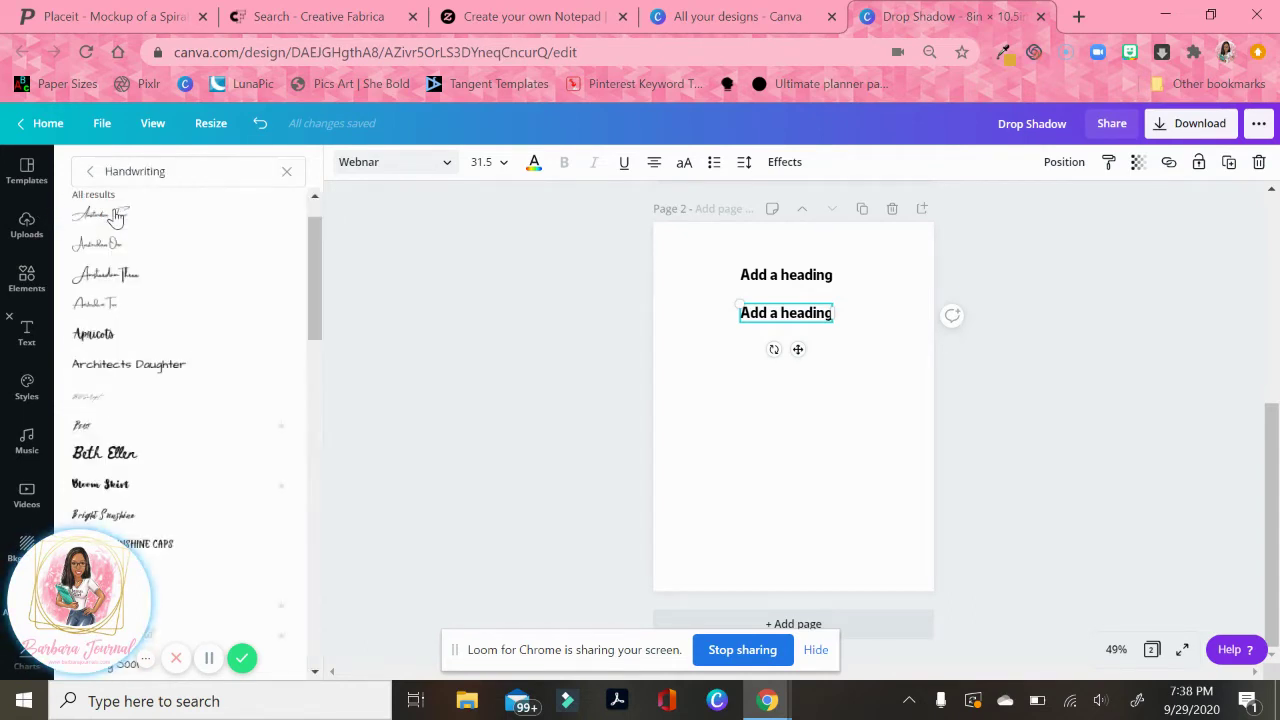
click(129, 337)
drag(828, 285, 815, 249)
Step: Rewrite the two headings as 'Simply' and 'Goigeous!'
double_click(808, 249)
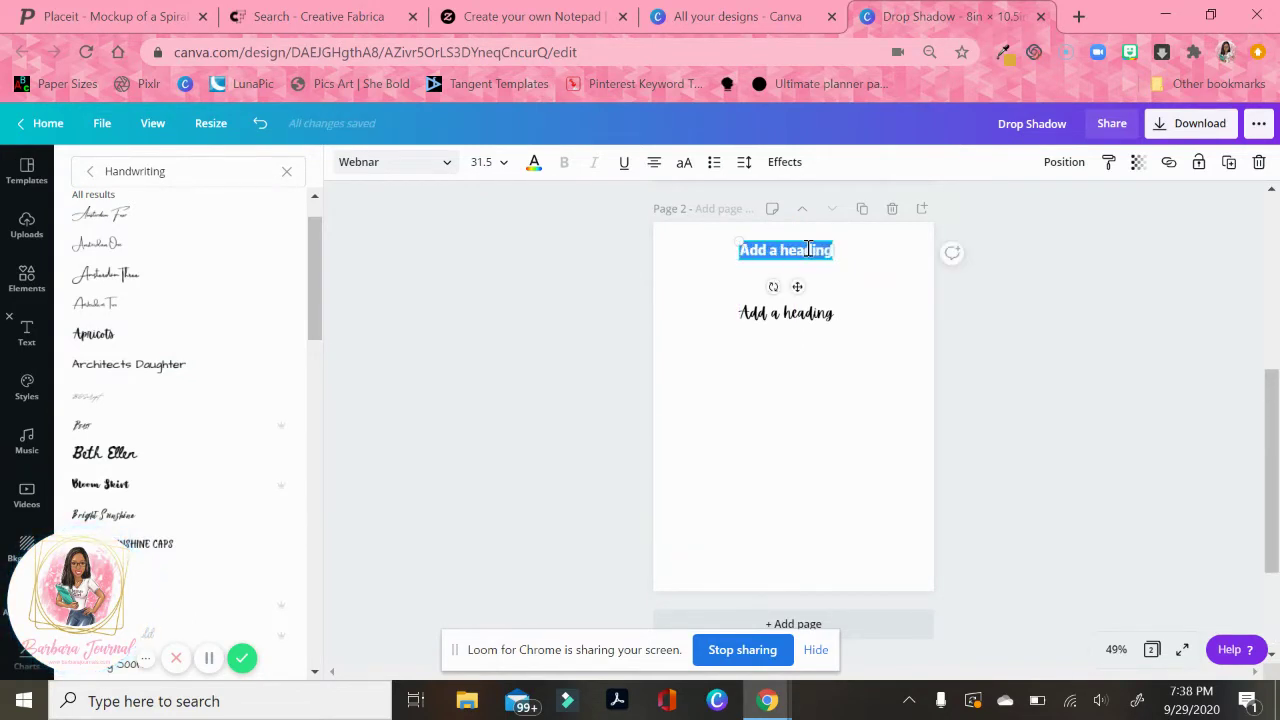
text(Simply)
double_click(820, 314)
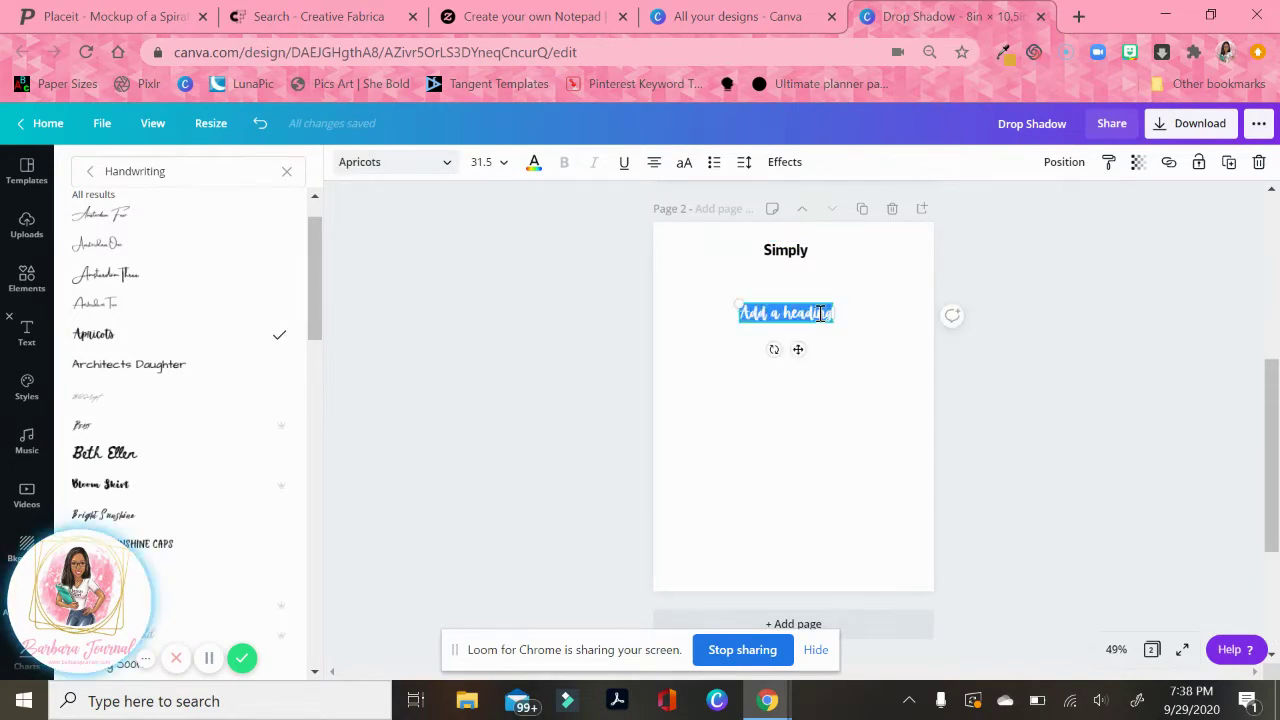
text(Goi)
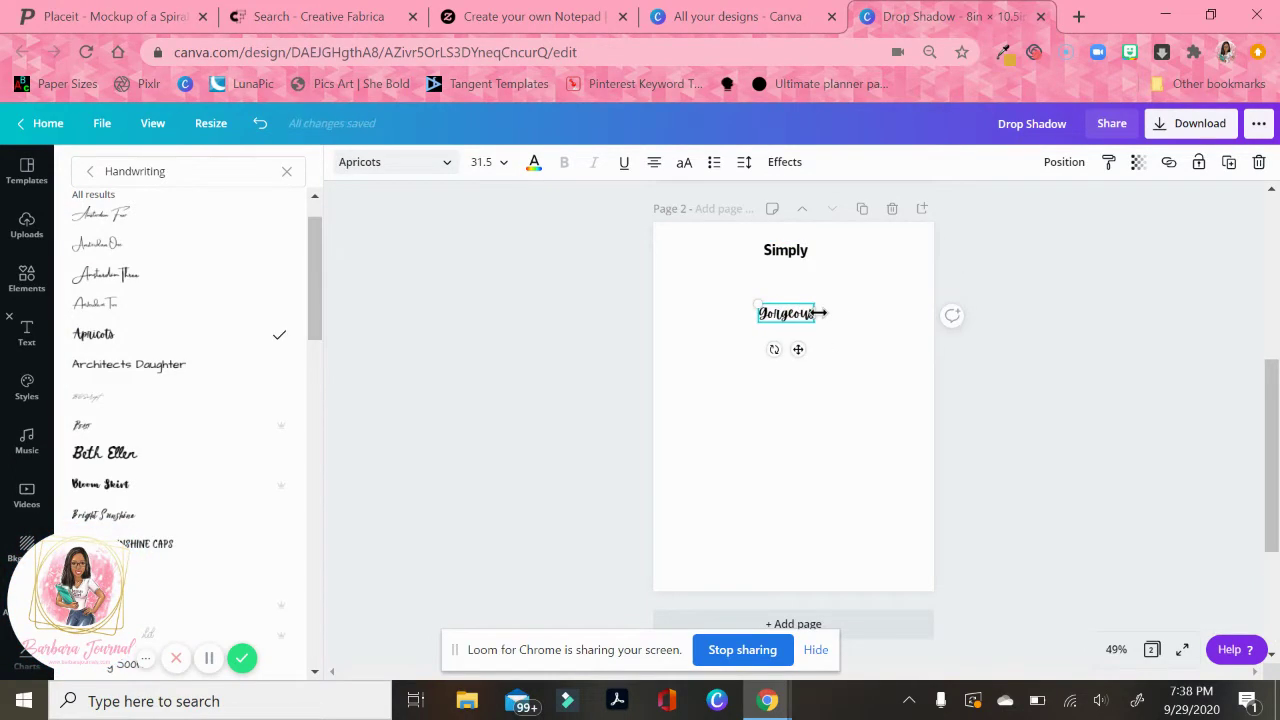
text(geous!)
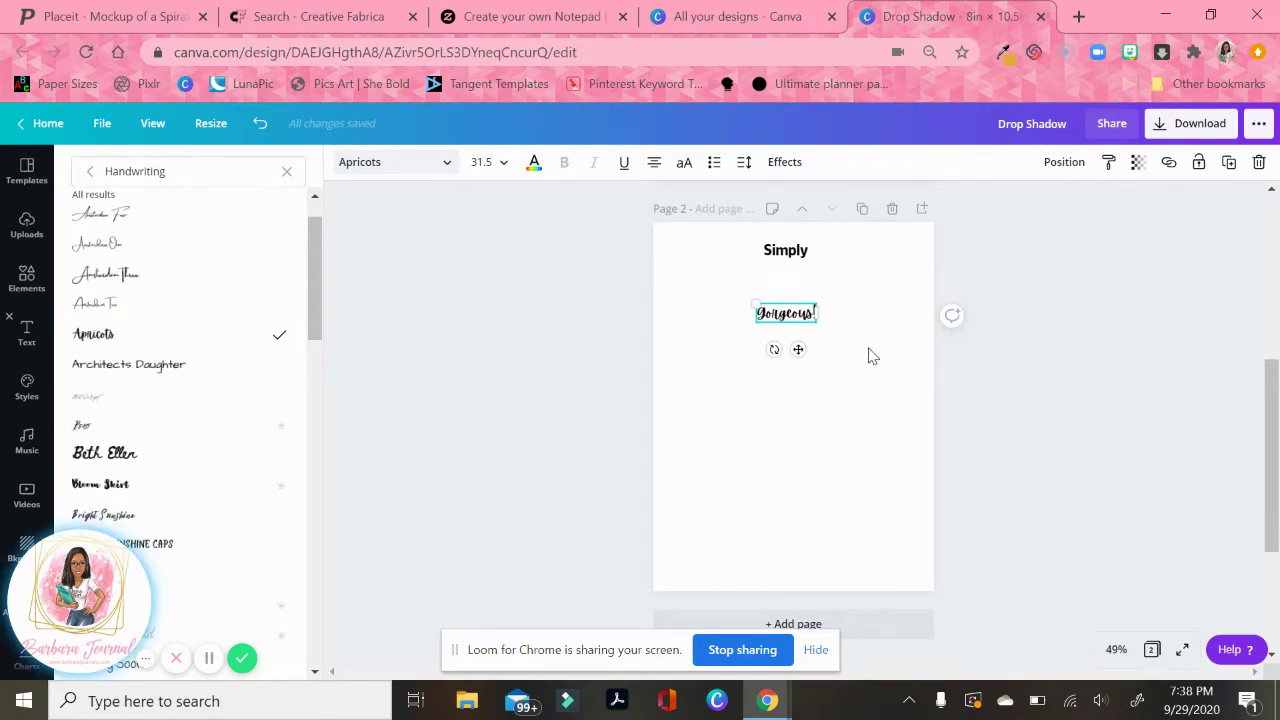
Step: Enlarge Gorgeous! to span the page width and nudge it up, keeping it centred
drag(752, 304, 673, 278)
drag(815, 324, 916, 354)
click(829, 318)
click(822, 322)
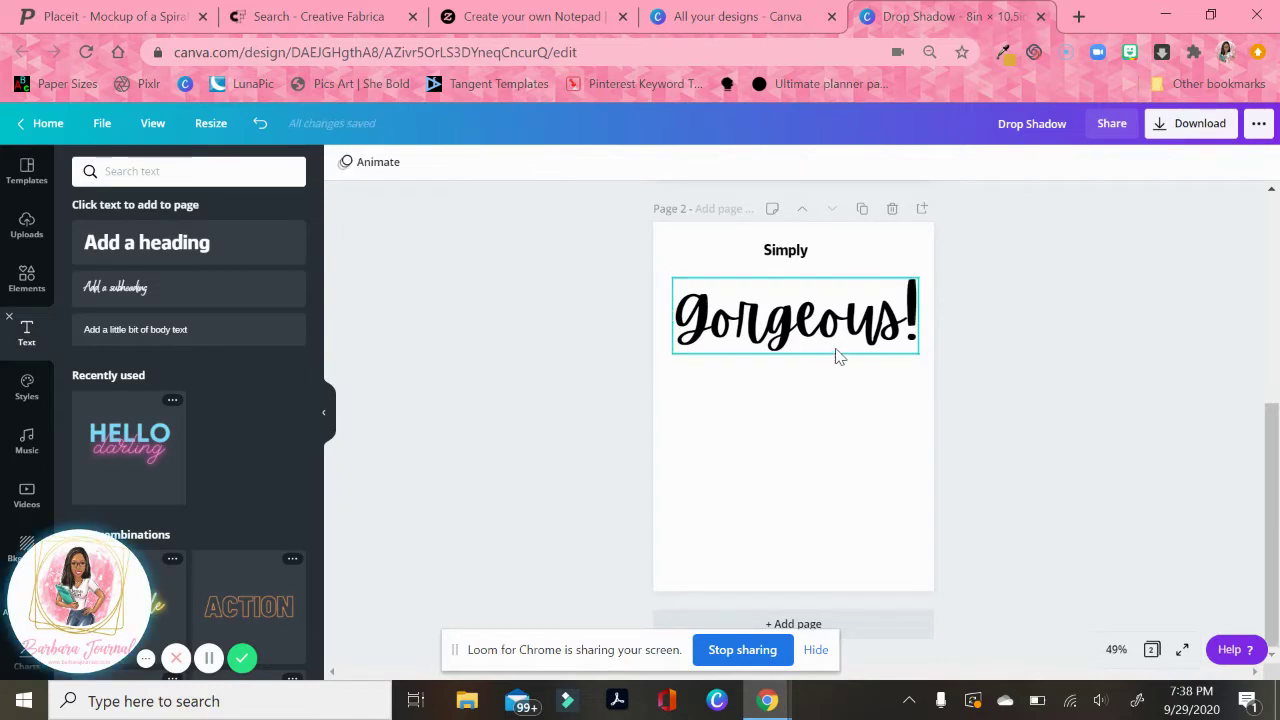
drag(837, 352, 826, 312)
Step: Enlarge Simply over Gorgeous!, nudge it right, and narrow its text box
click(805, 257)
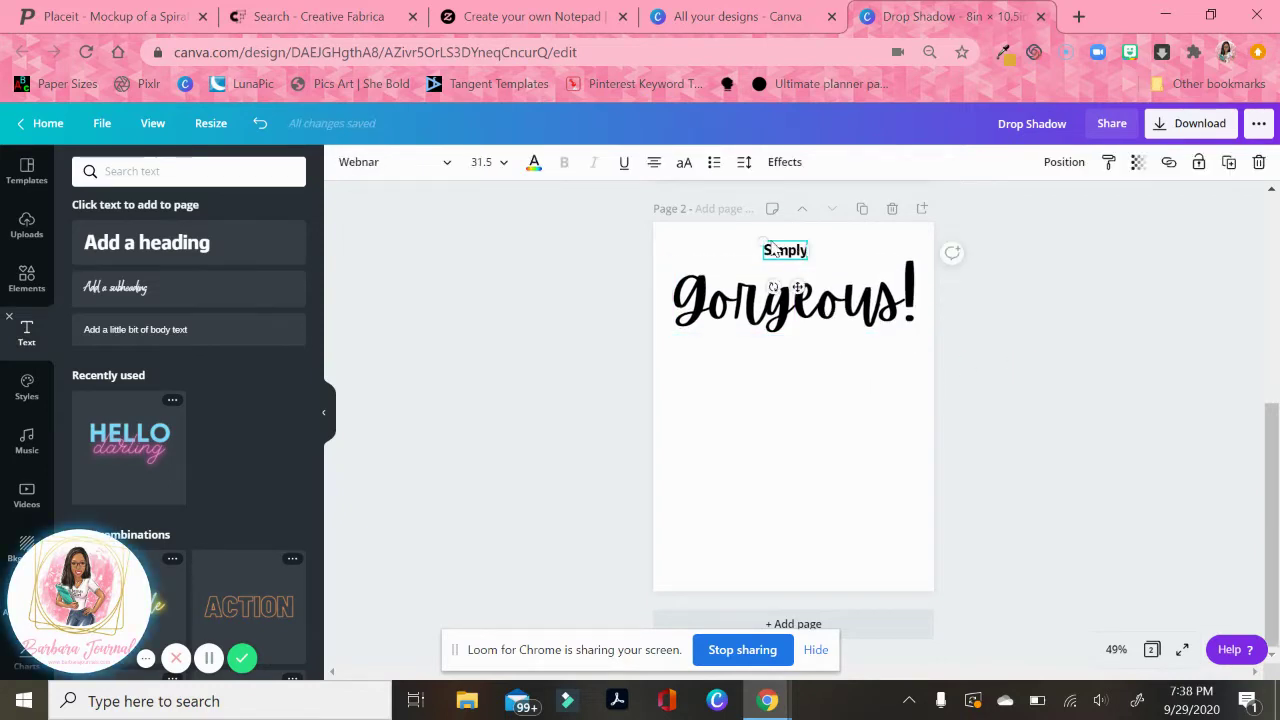
drag(760, 241, 828, 267)
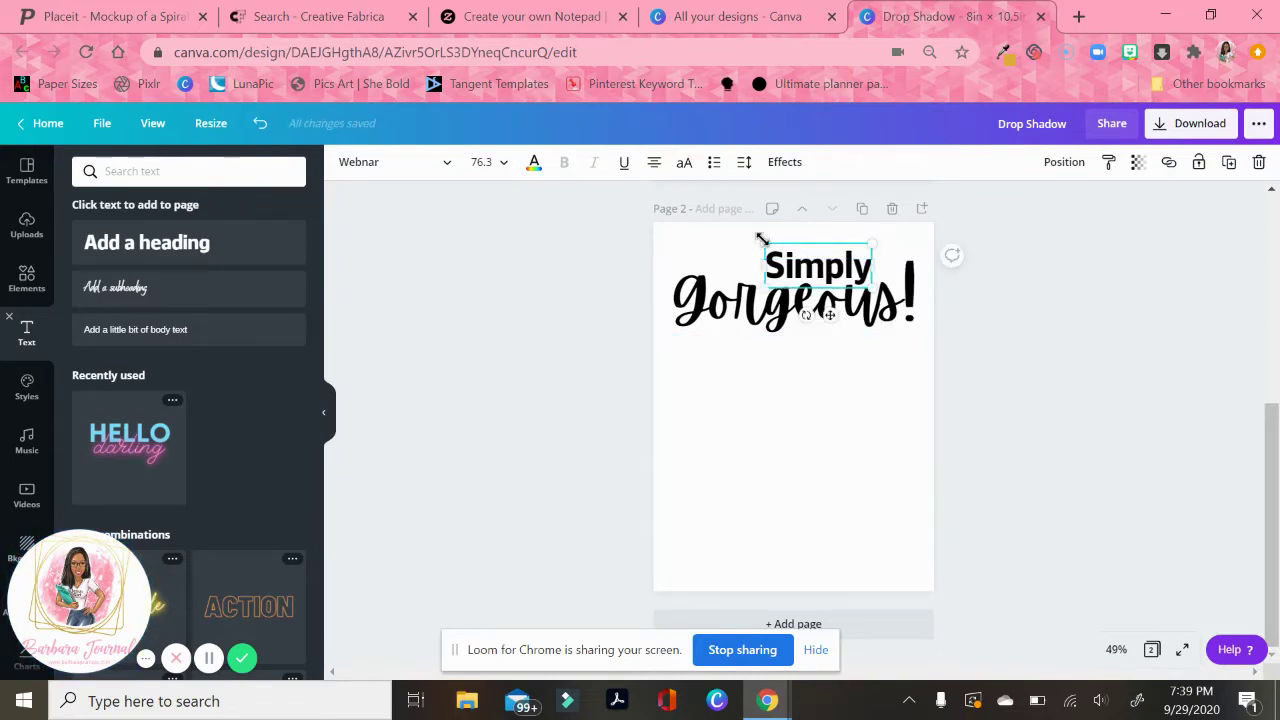
drag(763, 242, 742, 231)
click(1010, 354)
click(840, 262)
click(842, 238)
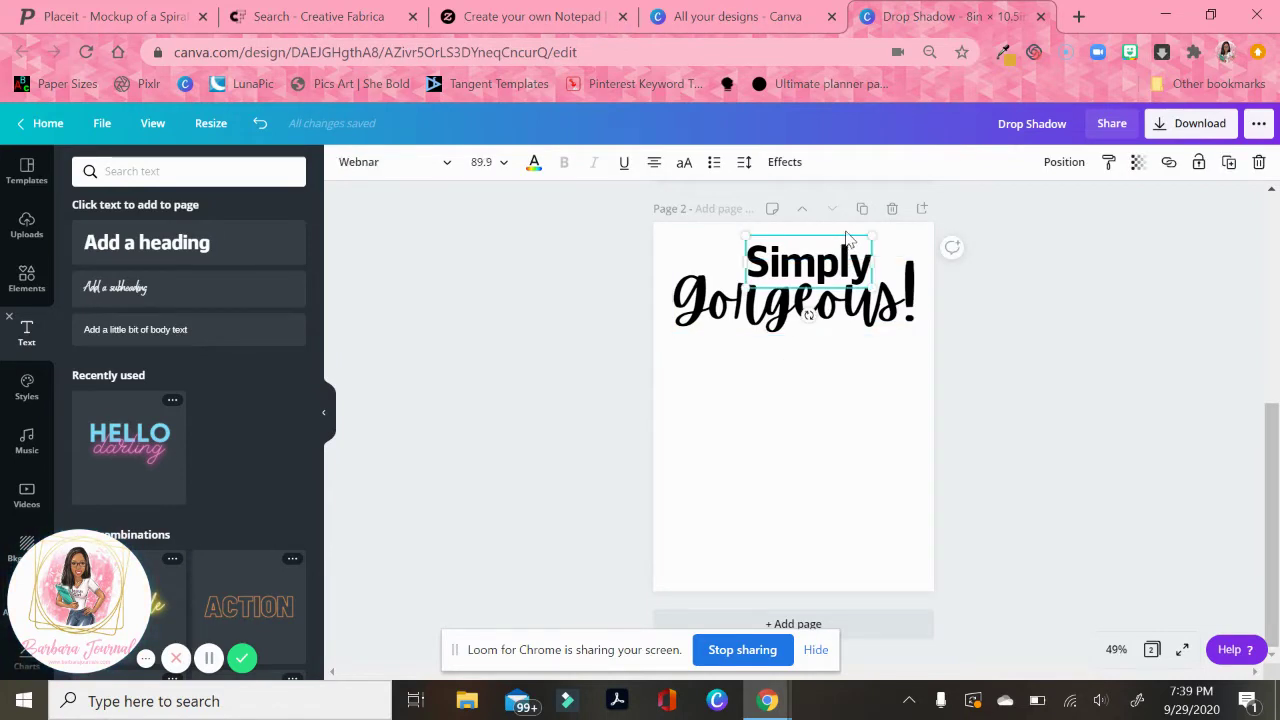
click(845, 265)
click(1010, 307)
drag(813, 247, 818, 242)
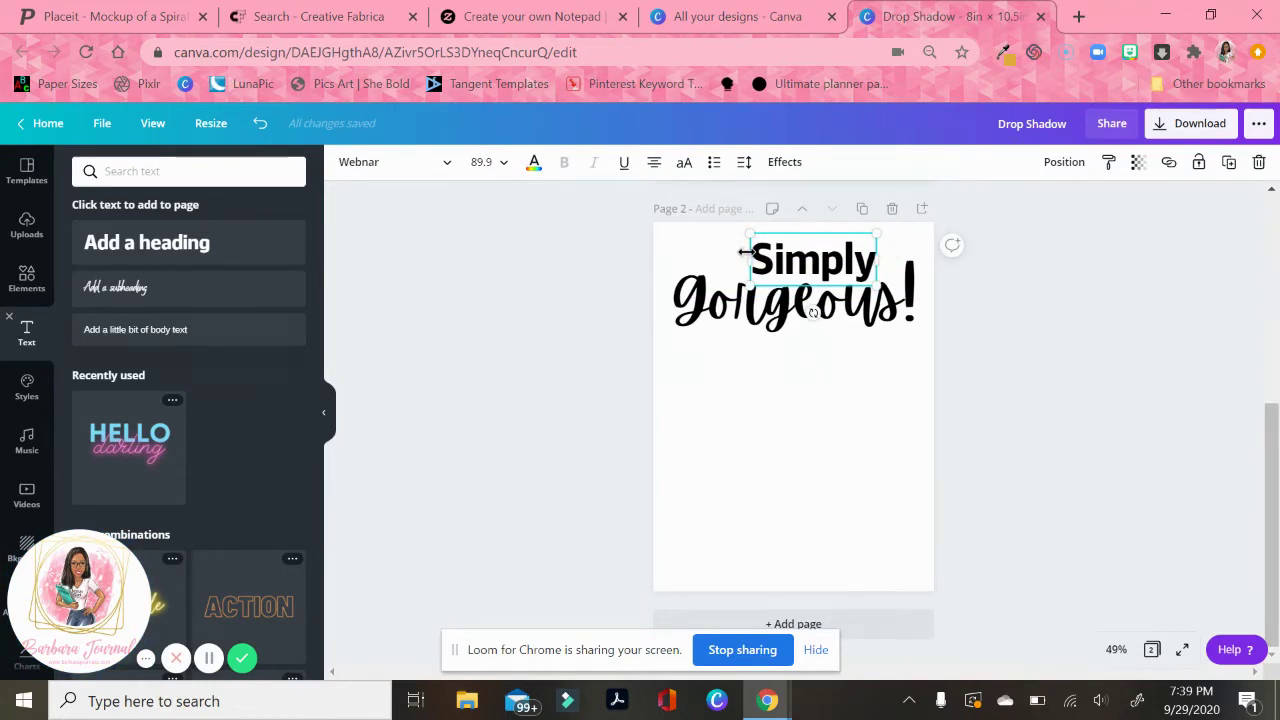
drag(748, 256, 744, 257)
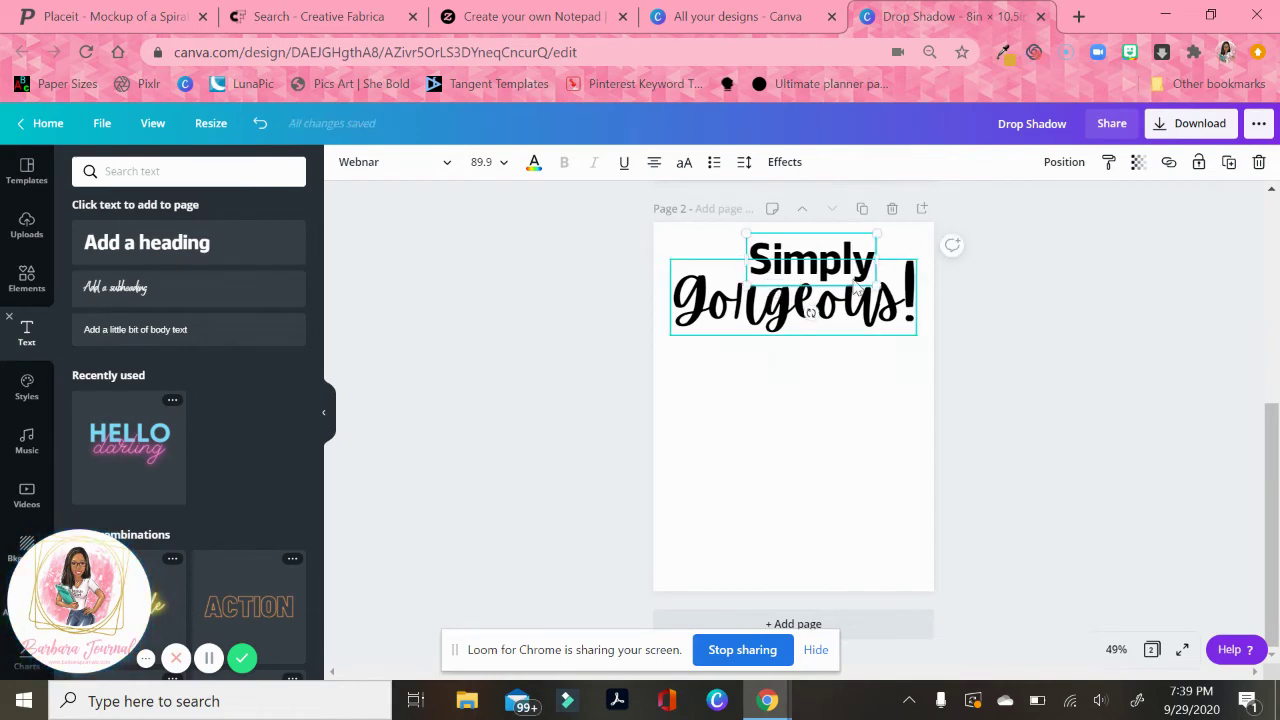
click(1076, 381)
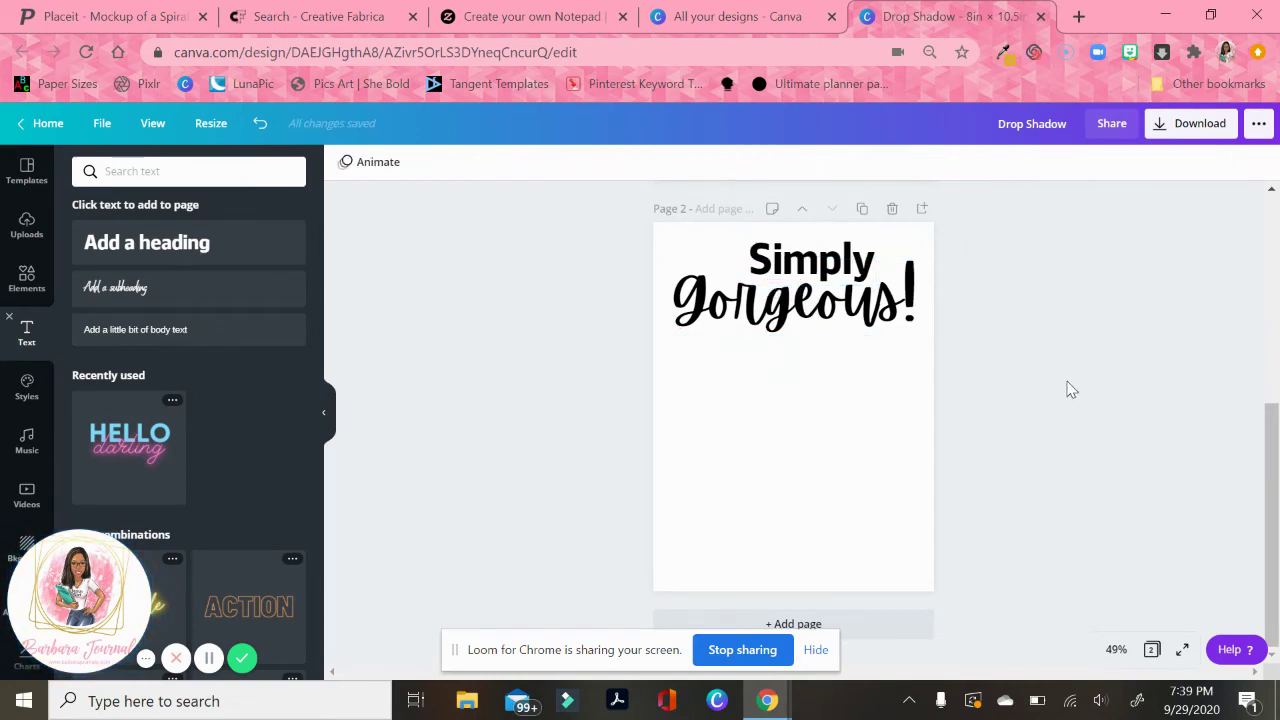
Step: Add a Shadow effect to Simply with offset 50 and direction -45
click(800, 245)
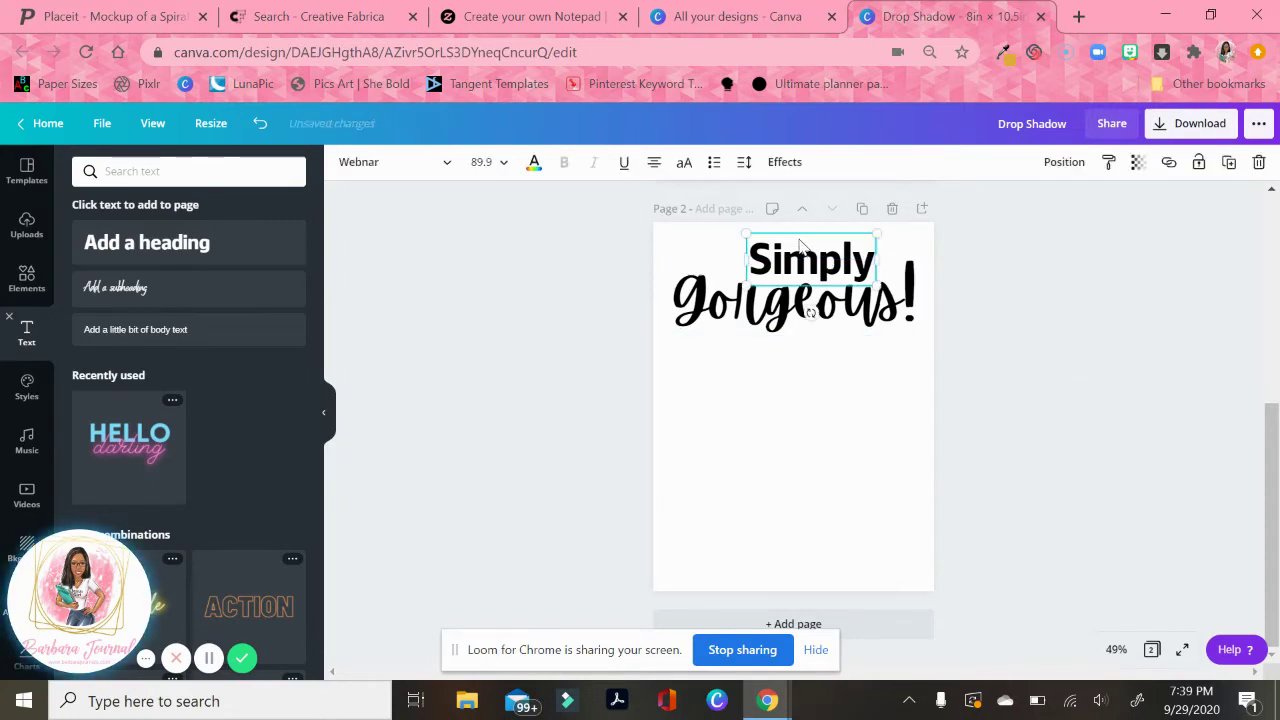
click(777, 170)
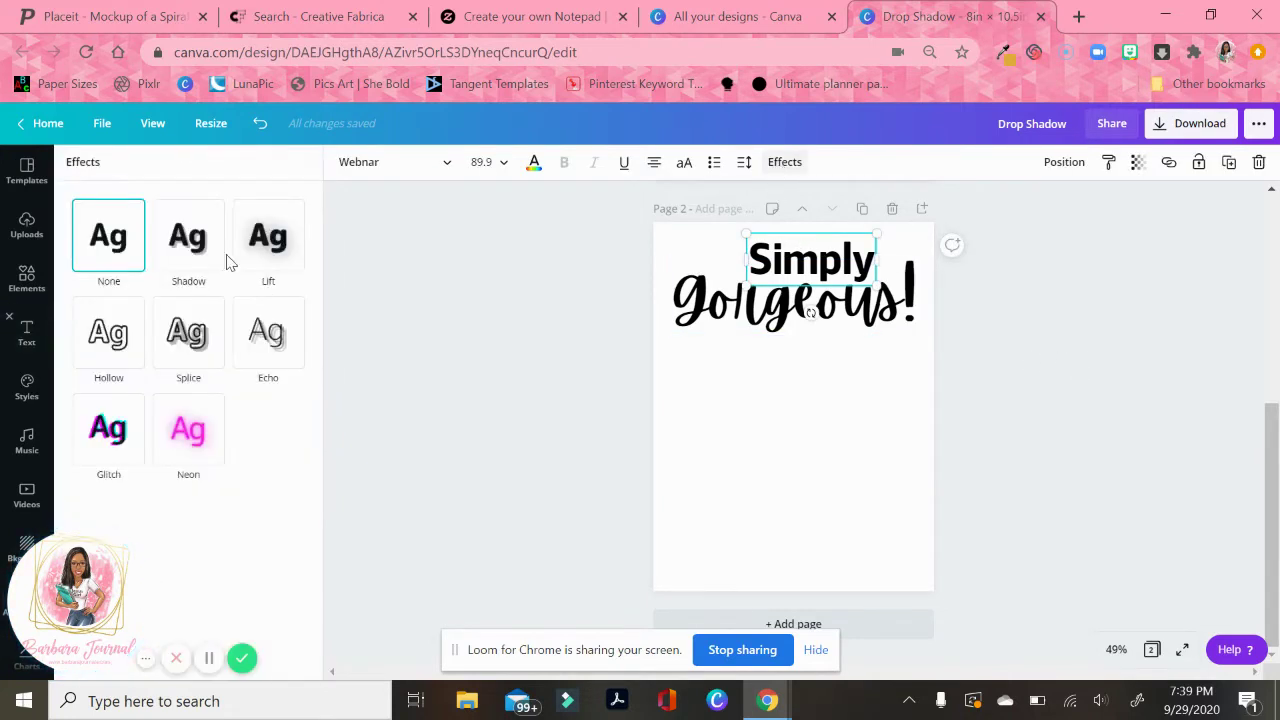
click(182, 242)
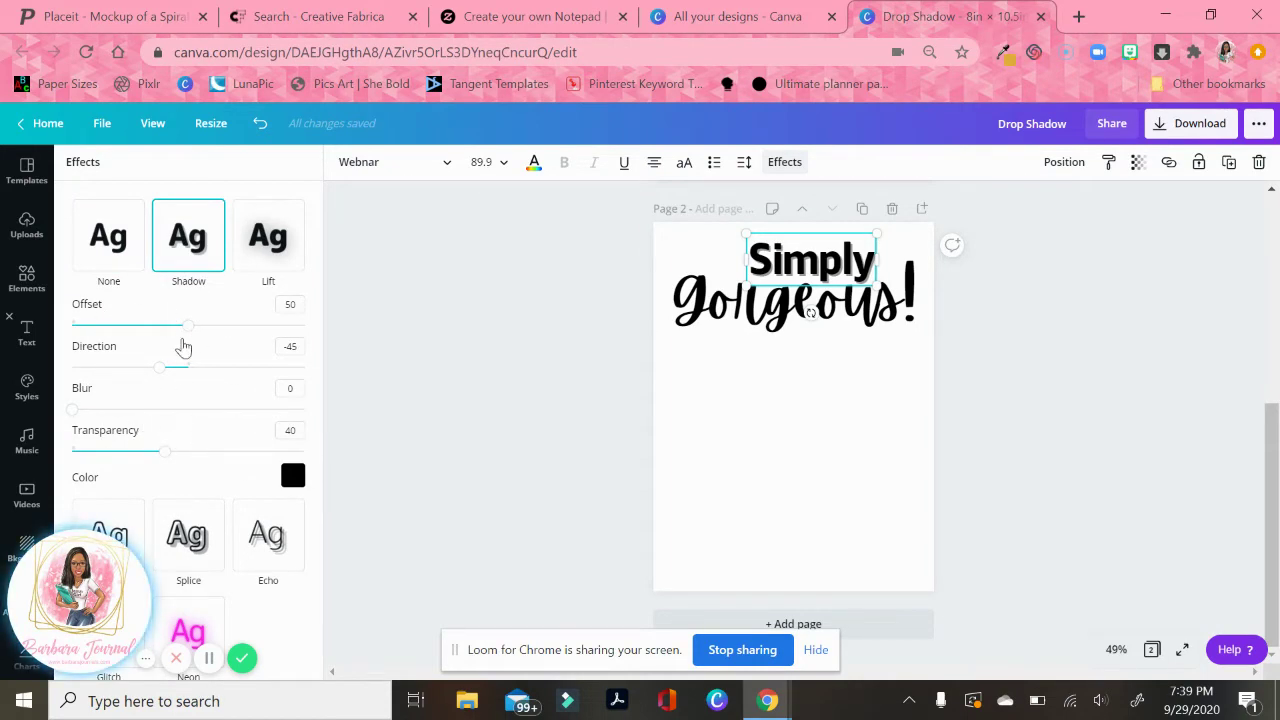
mouse_move(188, 331)
mouse_down()
mouse_move(261, 328)
mouse_move(201, 333)
mouse_up()
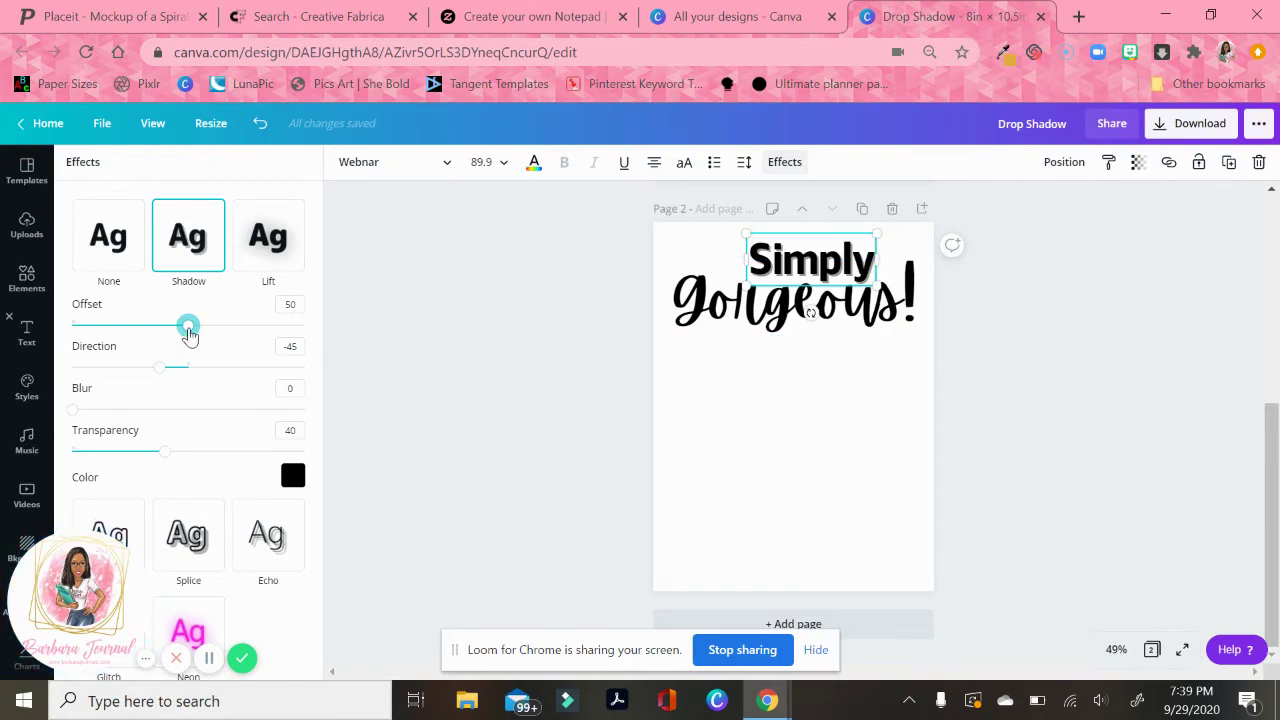
mouse_move(162, 377)
mouse_down()
mouse_move(343, 394)
mouse_move(172, 381)
mouse_up()
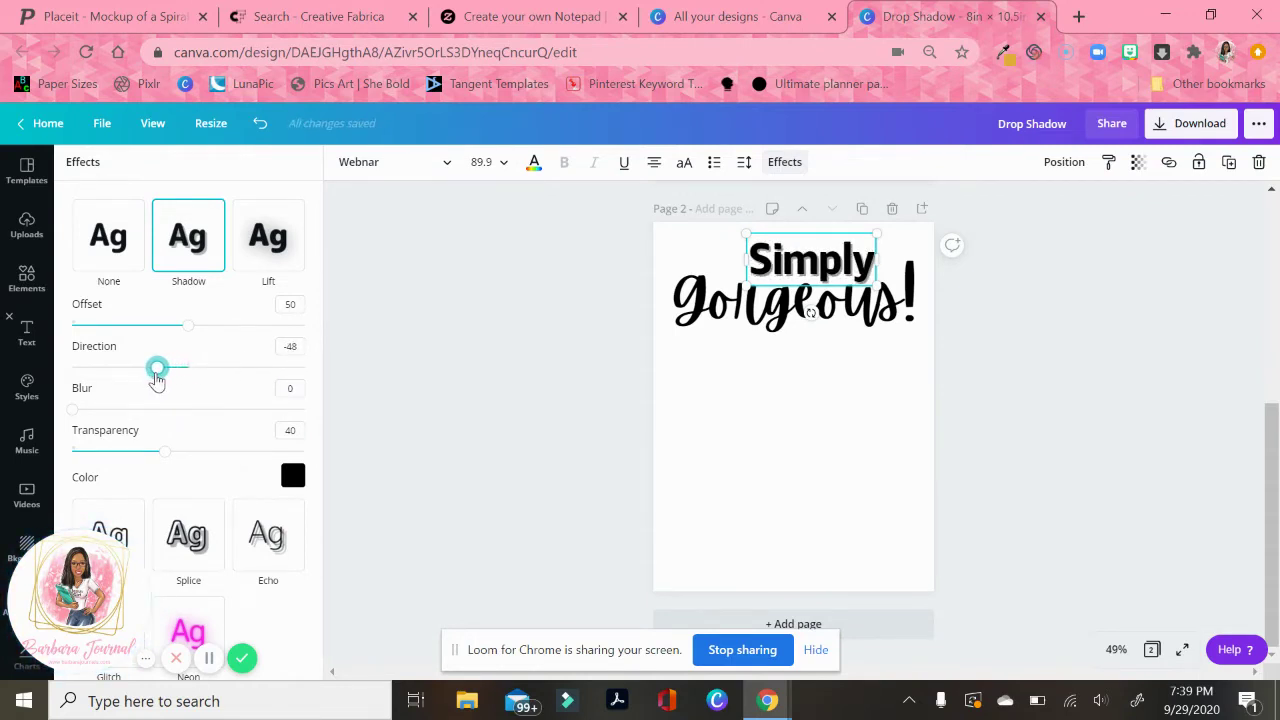
drag(157, 378, 153, 380)
drag(153, 371, 157, 372)
drag(160, 372, 158, 368)
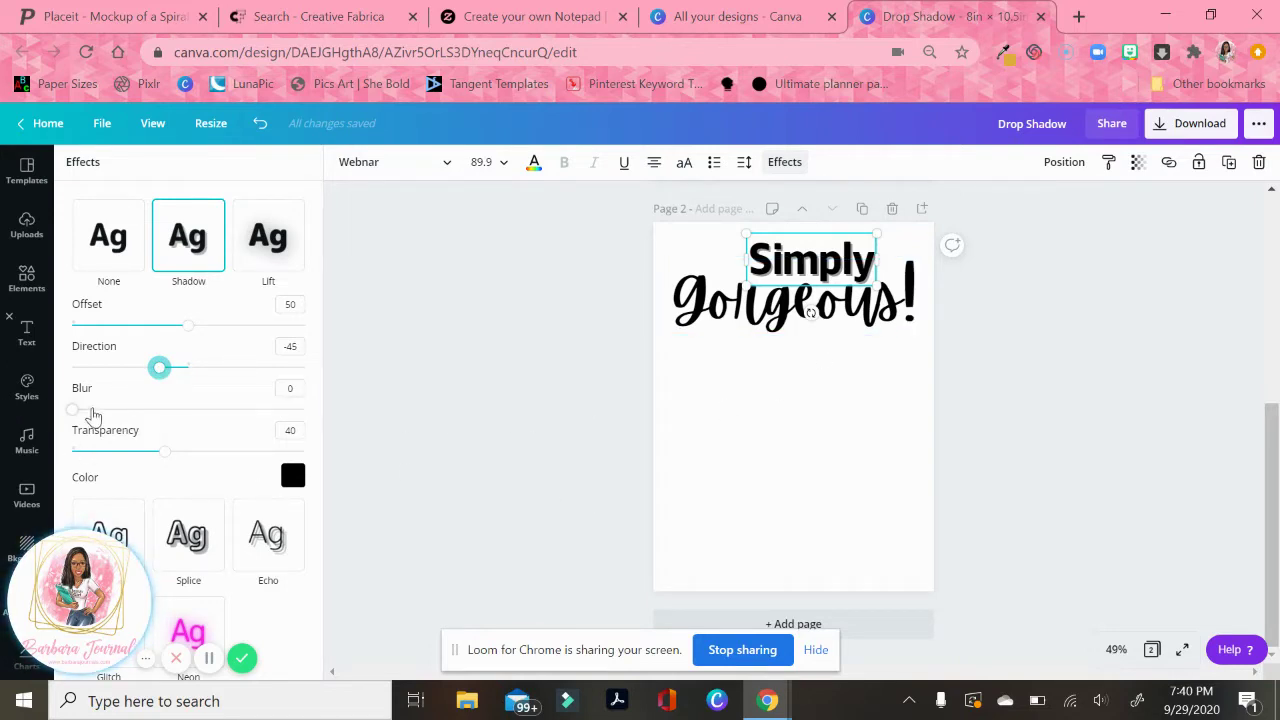
Step: Set the shadow blur to 50 and transparency to 50
drag(72, 411, 190, 421)
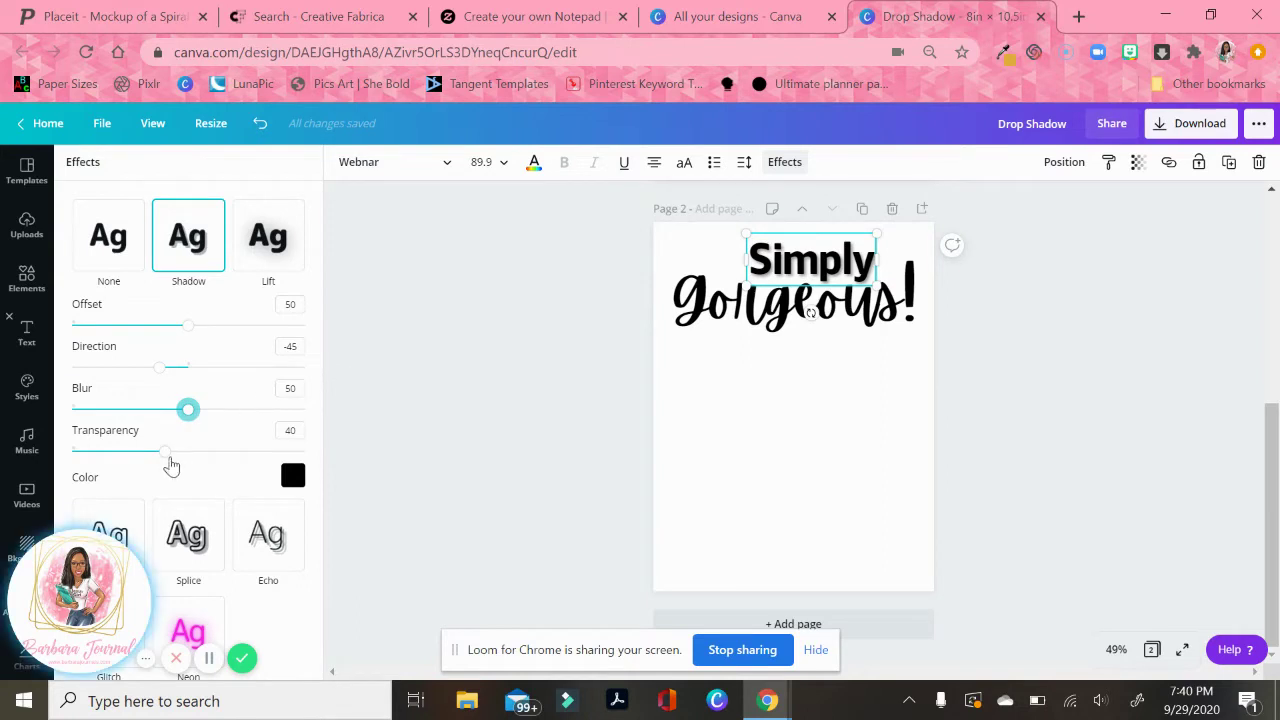
drag(167, 462, 344, 464)
drag(266, 465, 186, 449)
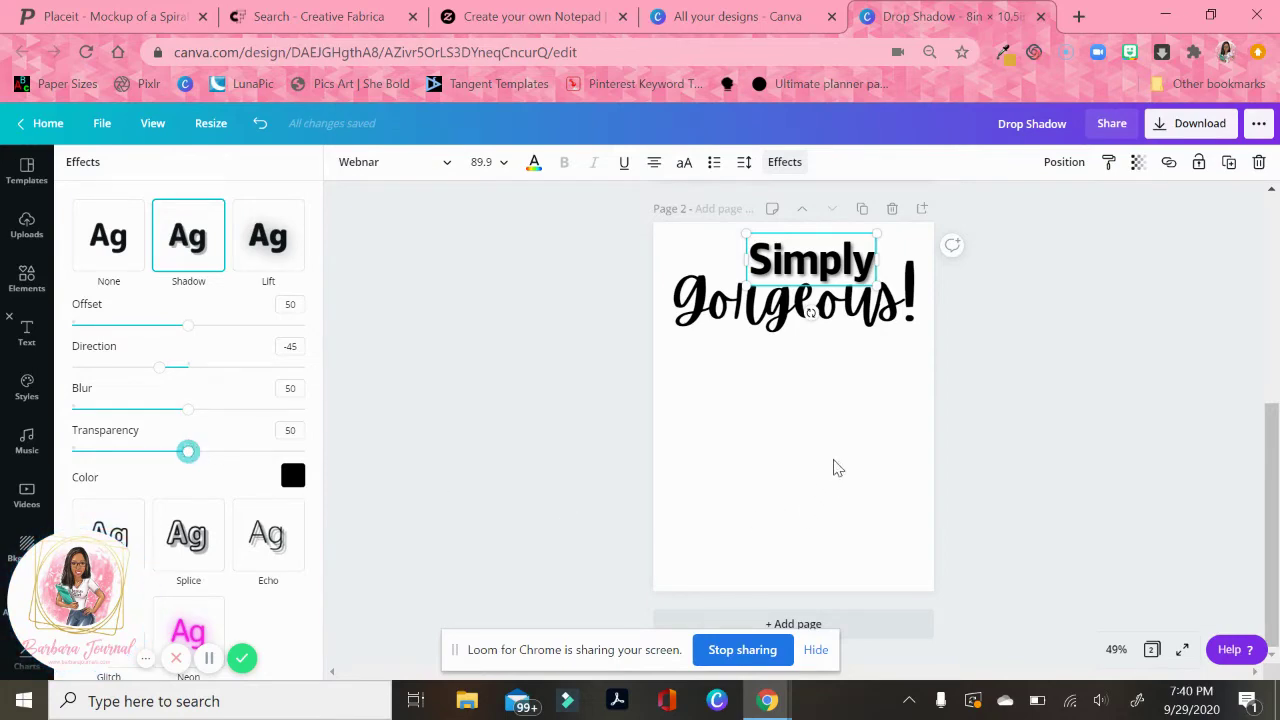
Step: Change the shadow colour behind Simply to gold
click(293, 476)
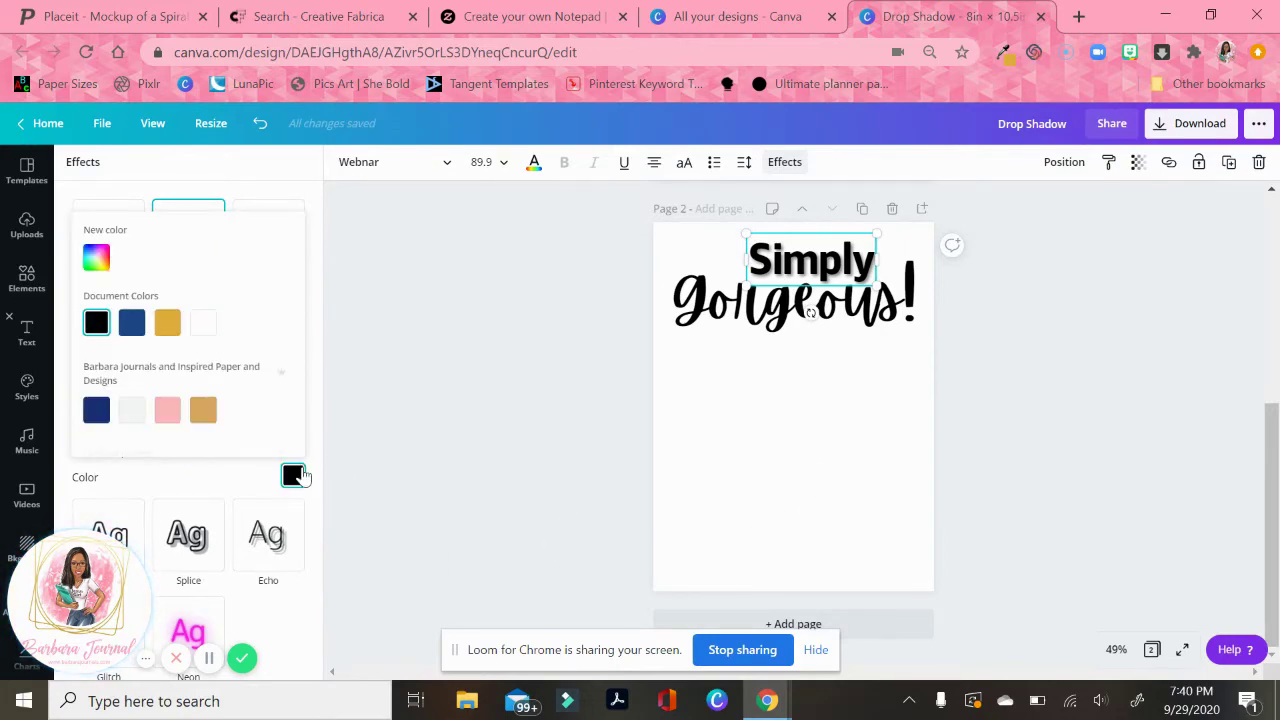
key(Escape)
scroll(600, 405, up, 4)
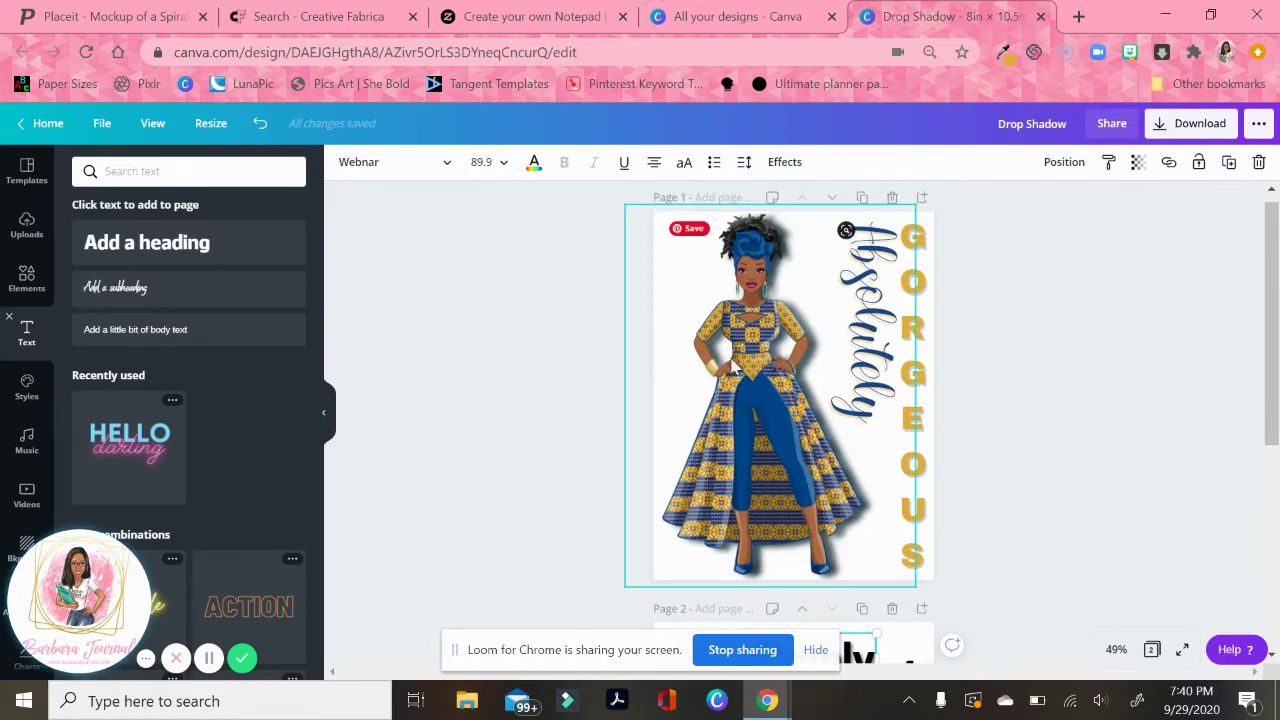
scroll(554, 400, down, 4)
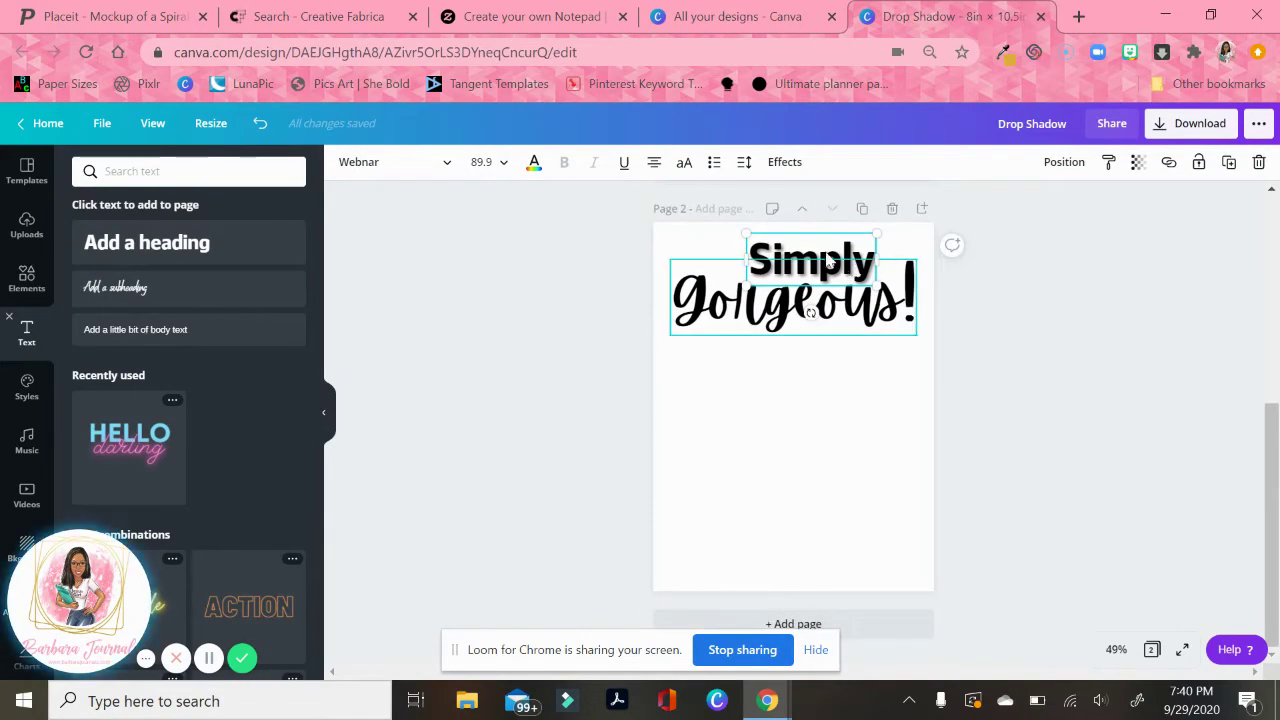
click(785, 162)
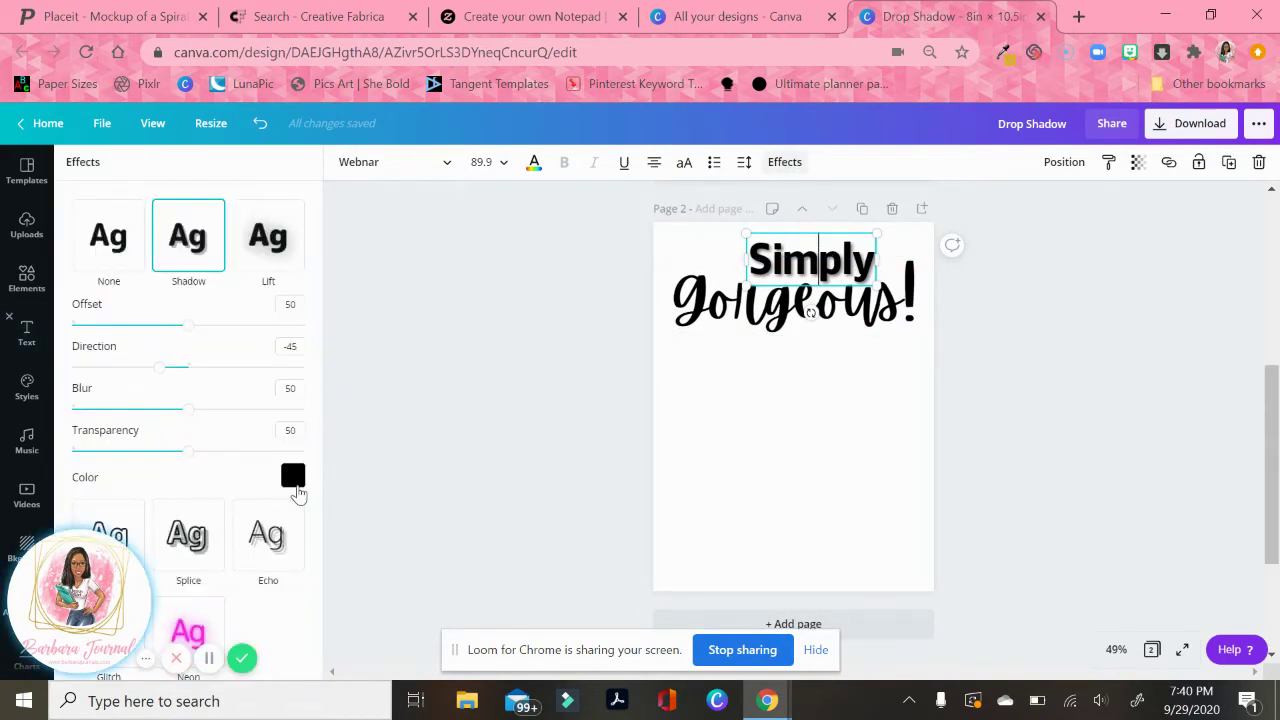
click(293, 477)
click(132, 324)
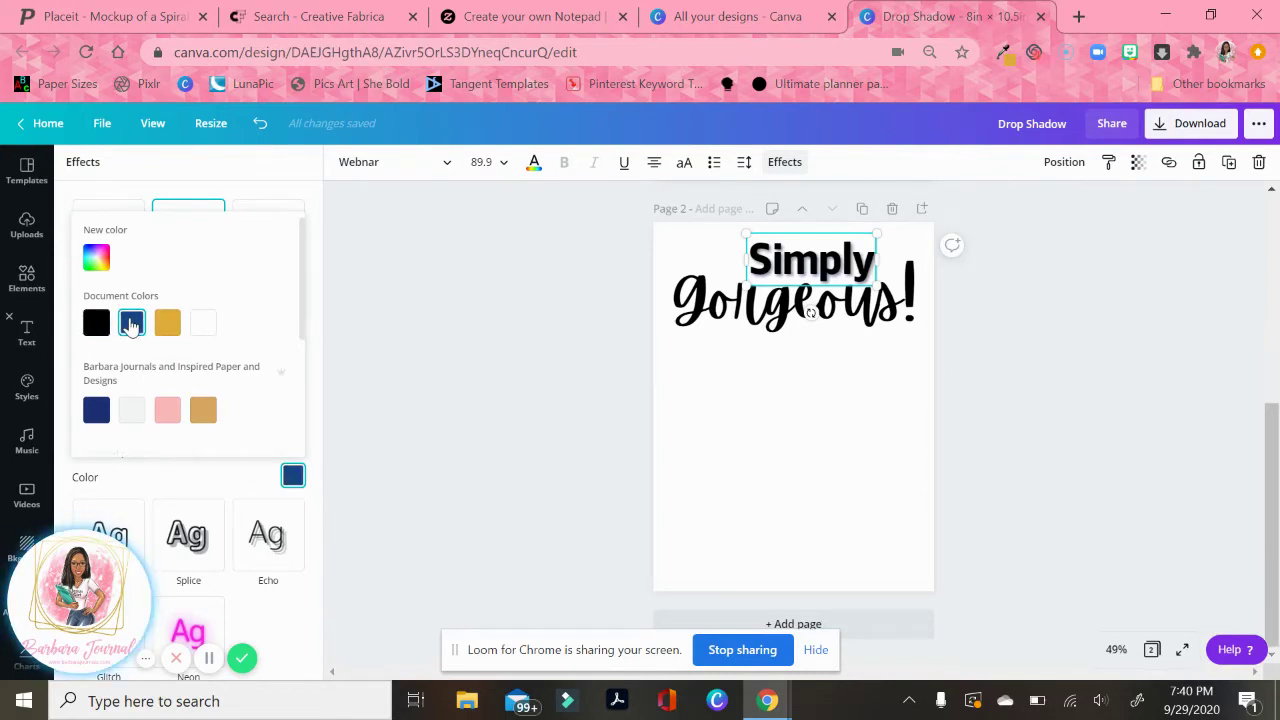
click(168, 324)
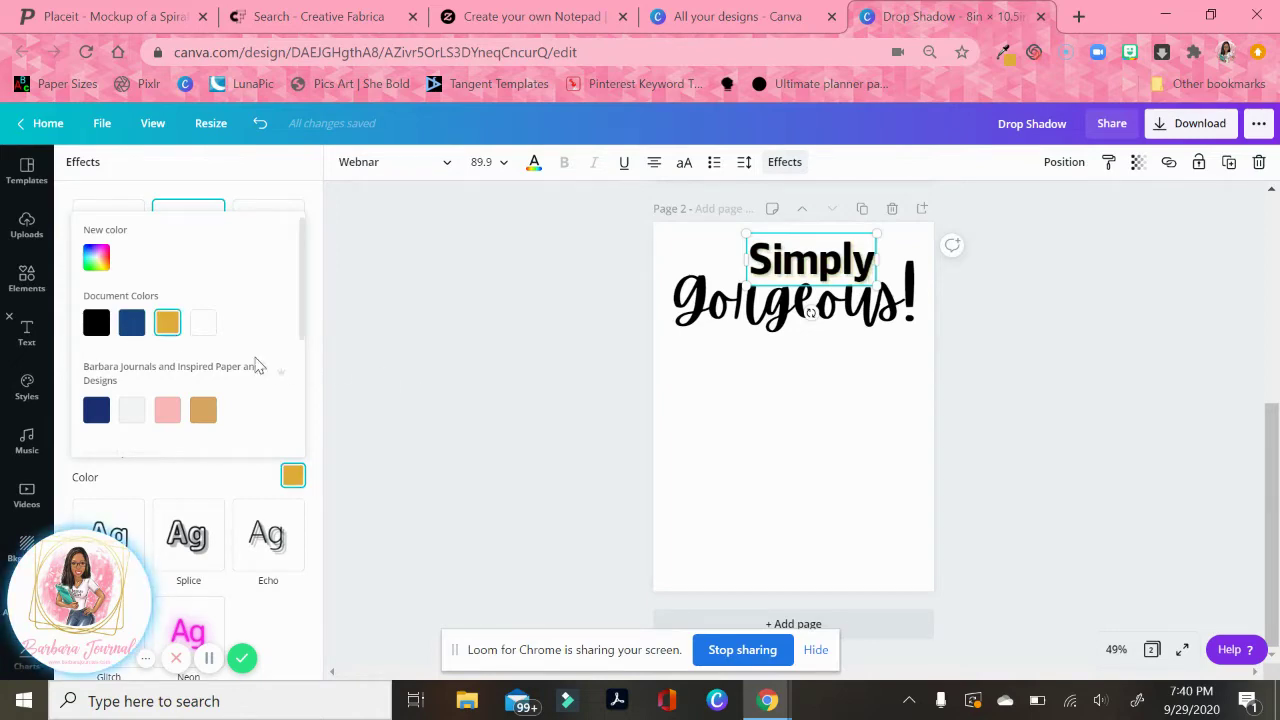
Step: Recolour the word Simply dark blue
click(826, 260)
click(26, 330)
click(825, 246)
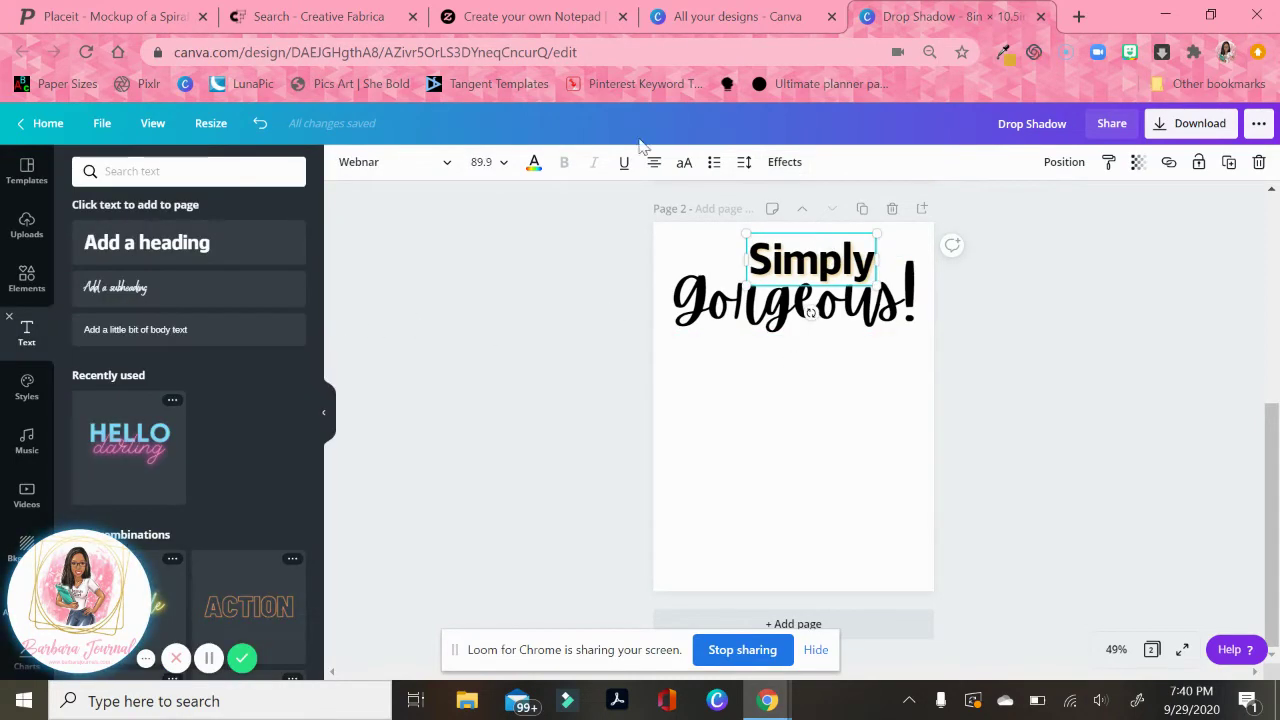
click(532, 163)
click(128, 311)
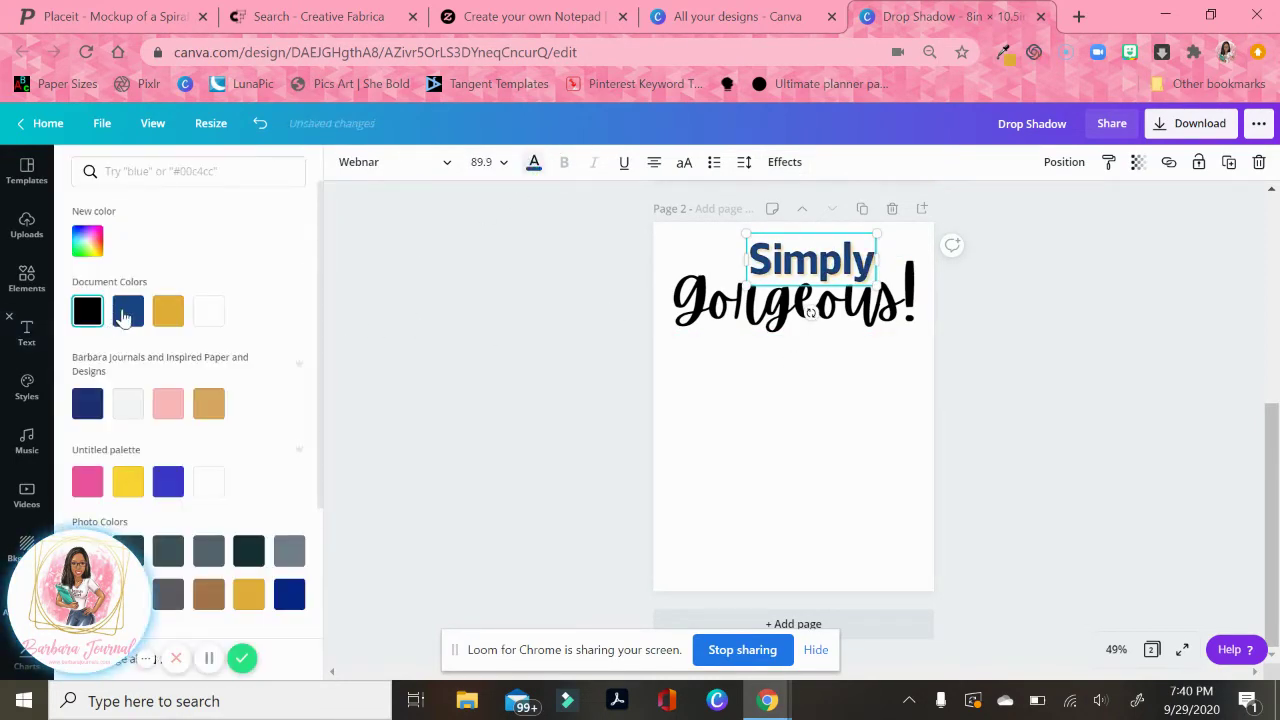
click(957, 480)
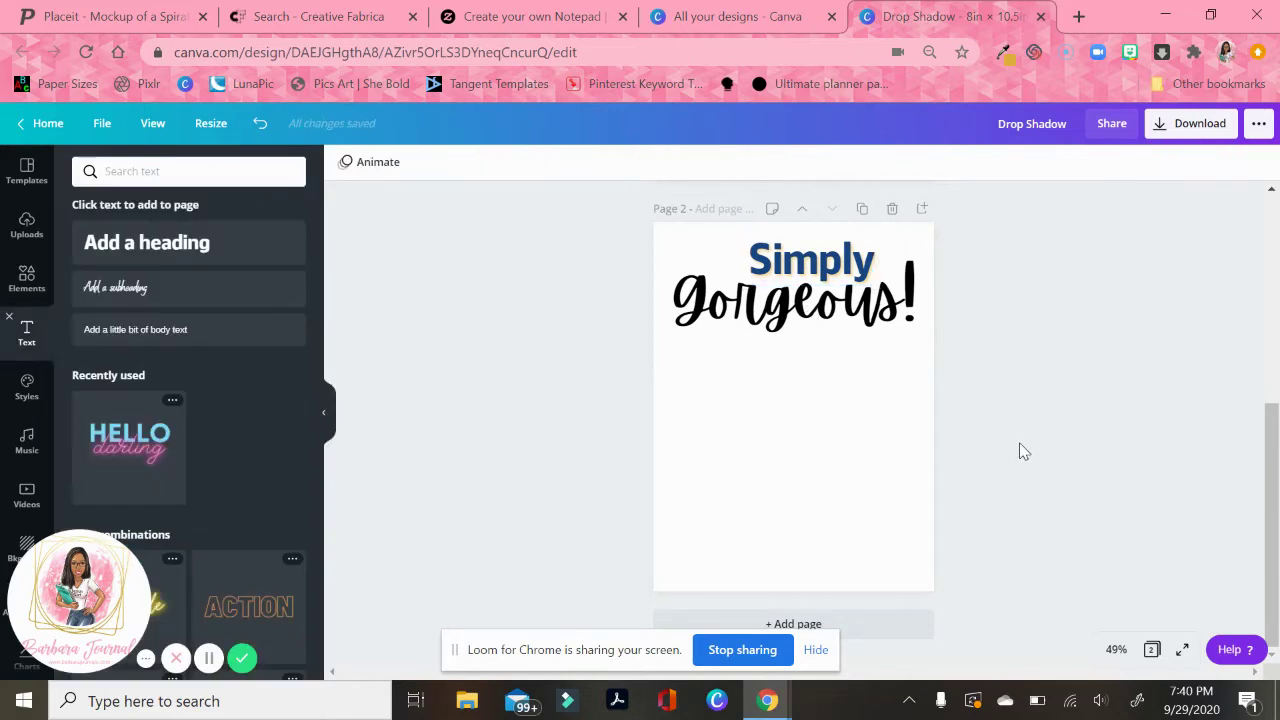
Step: Give Gorgeous! a gold shadow effect
click(906, 312)
click(772, 163)
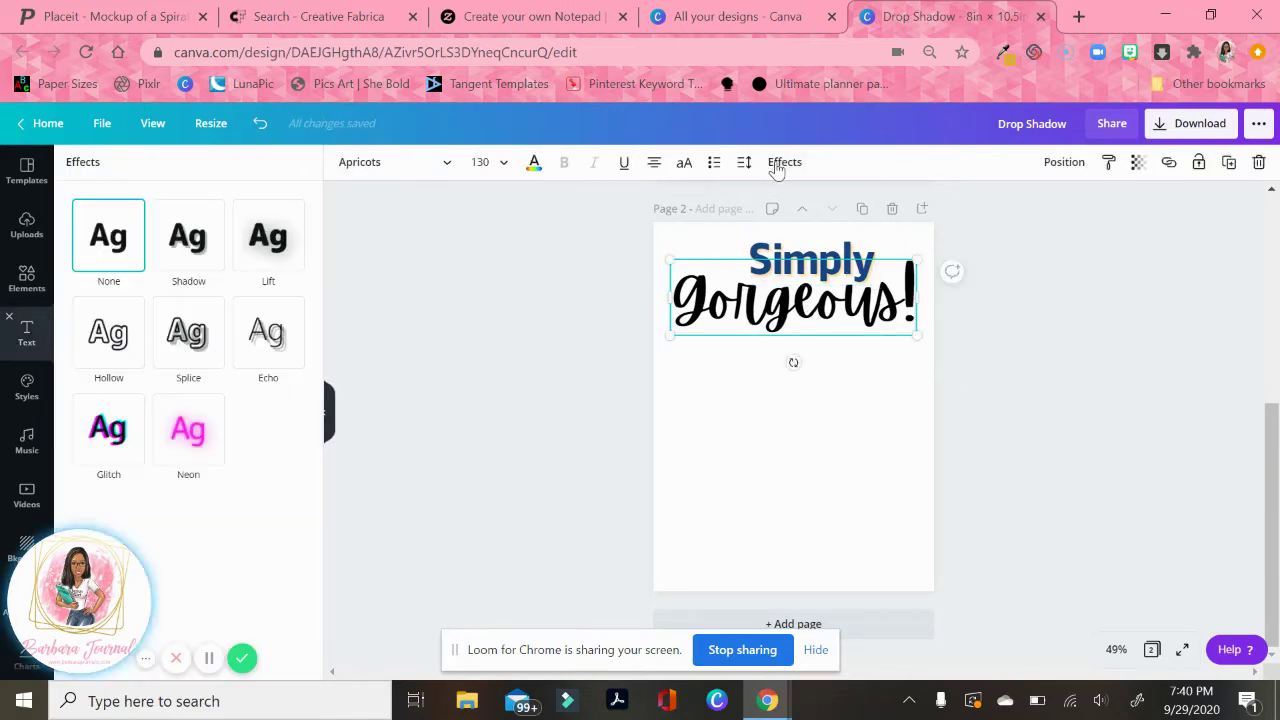
click(194, 250)
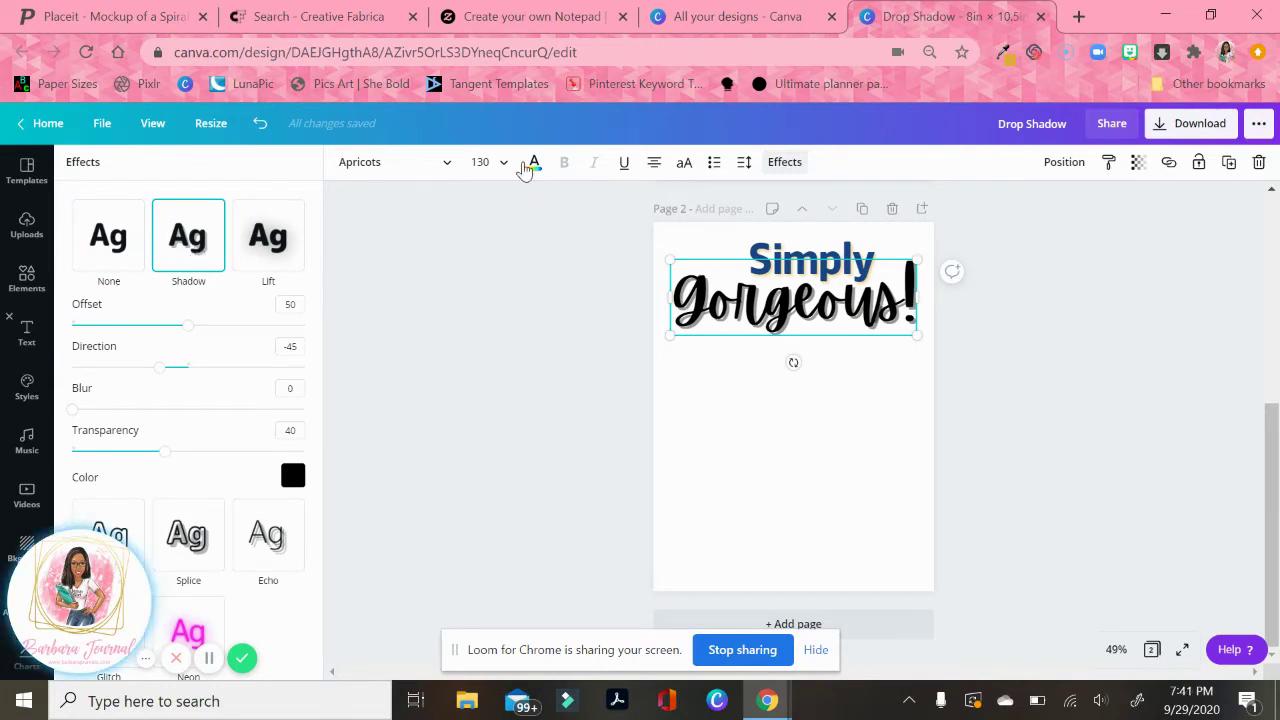
click(293, 477)
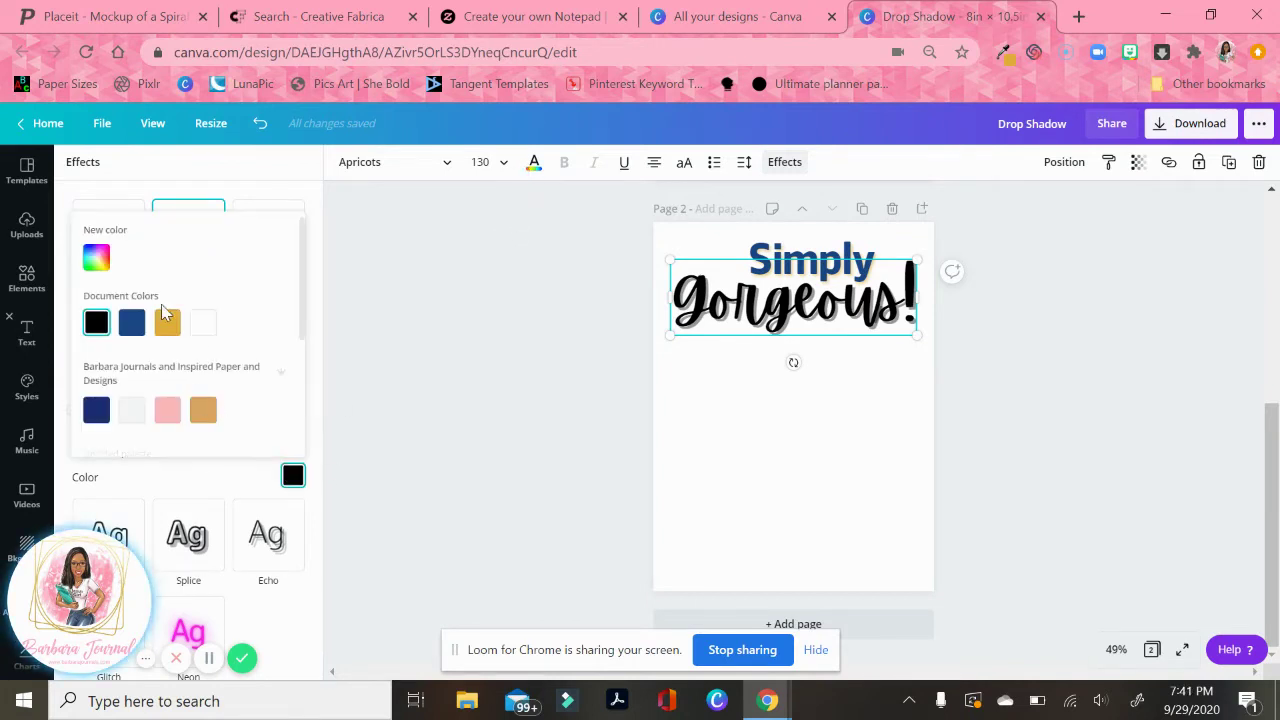
click(166, 322)
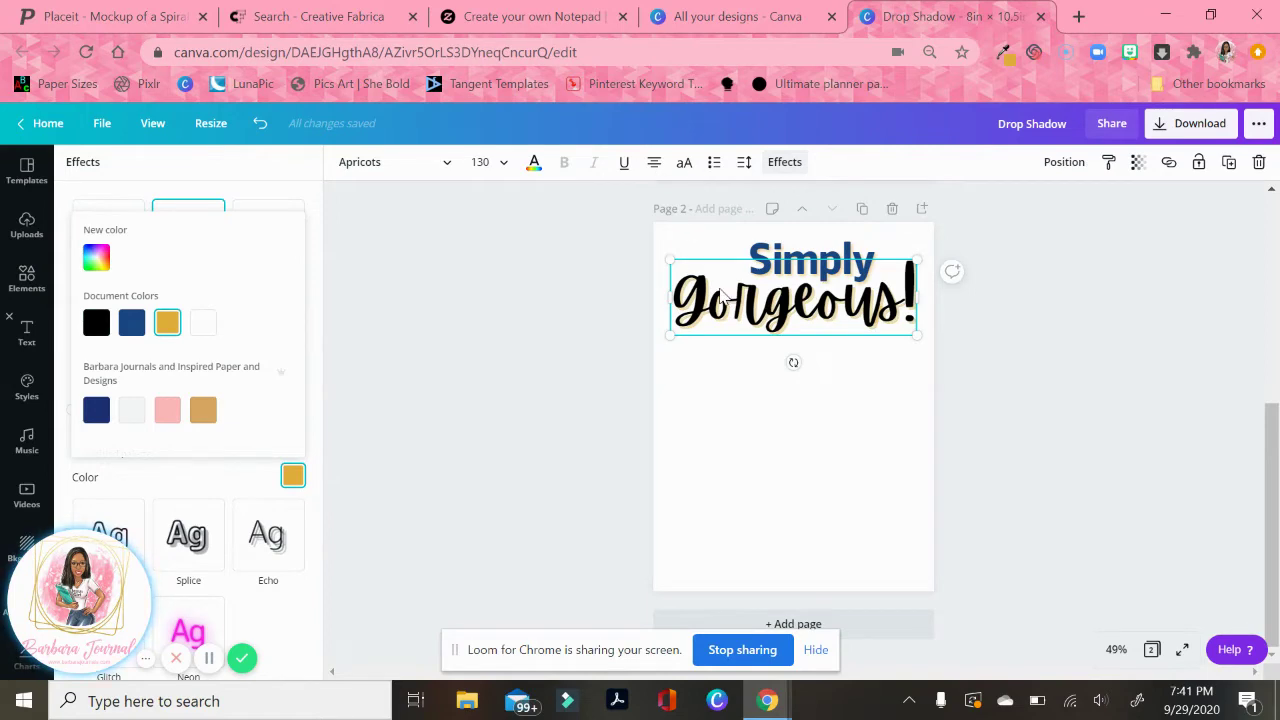
Step: Recolour Gorgeous! to the document's dark blue
click(534, 163)
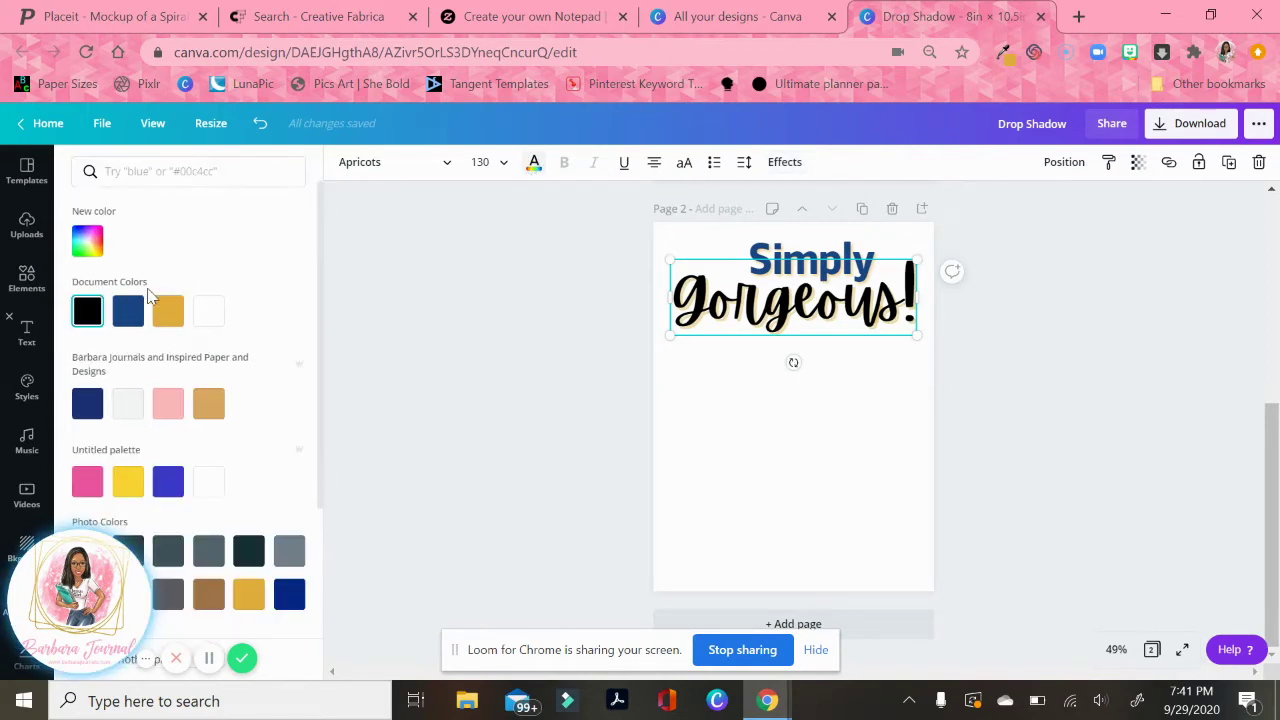
click(133, 318)
click(1091, 436)
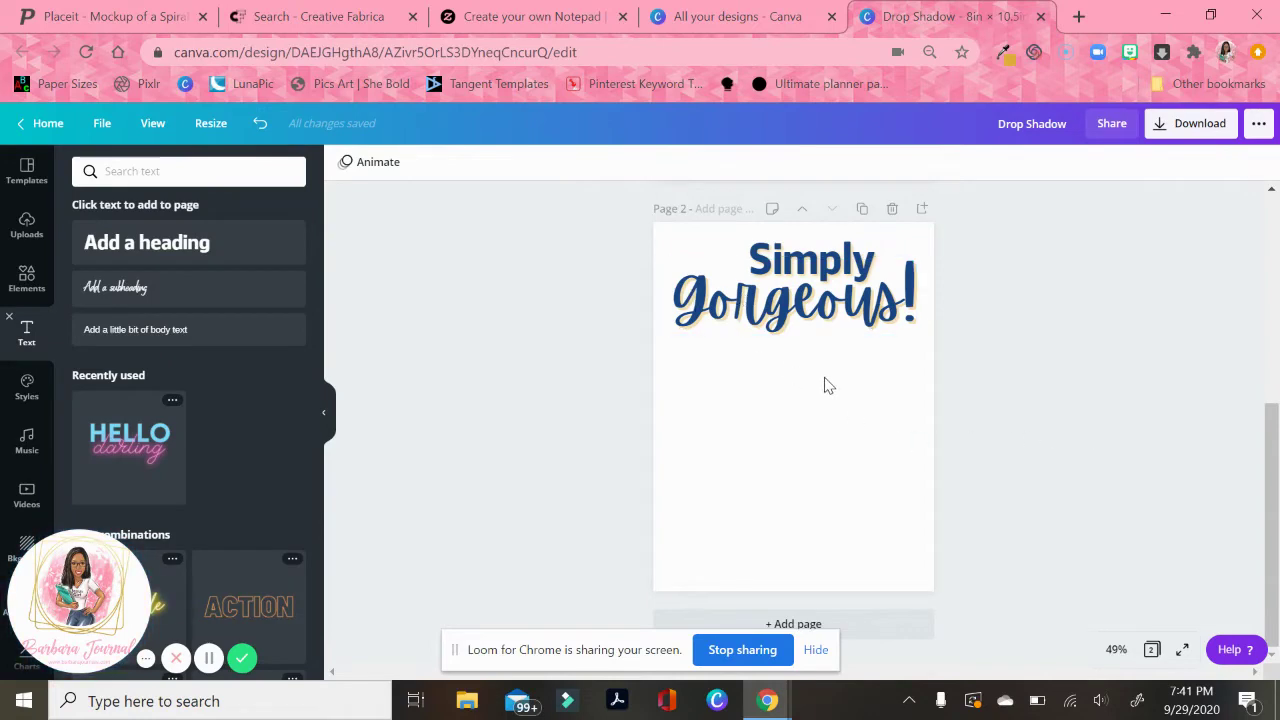
Step: Group Simply and Gorgeous!, then enlarge the group to the page edges and centre it
key(ctrl+a)
click(1043, 161)
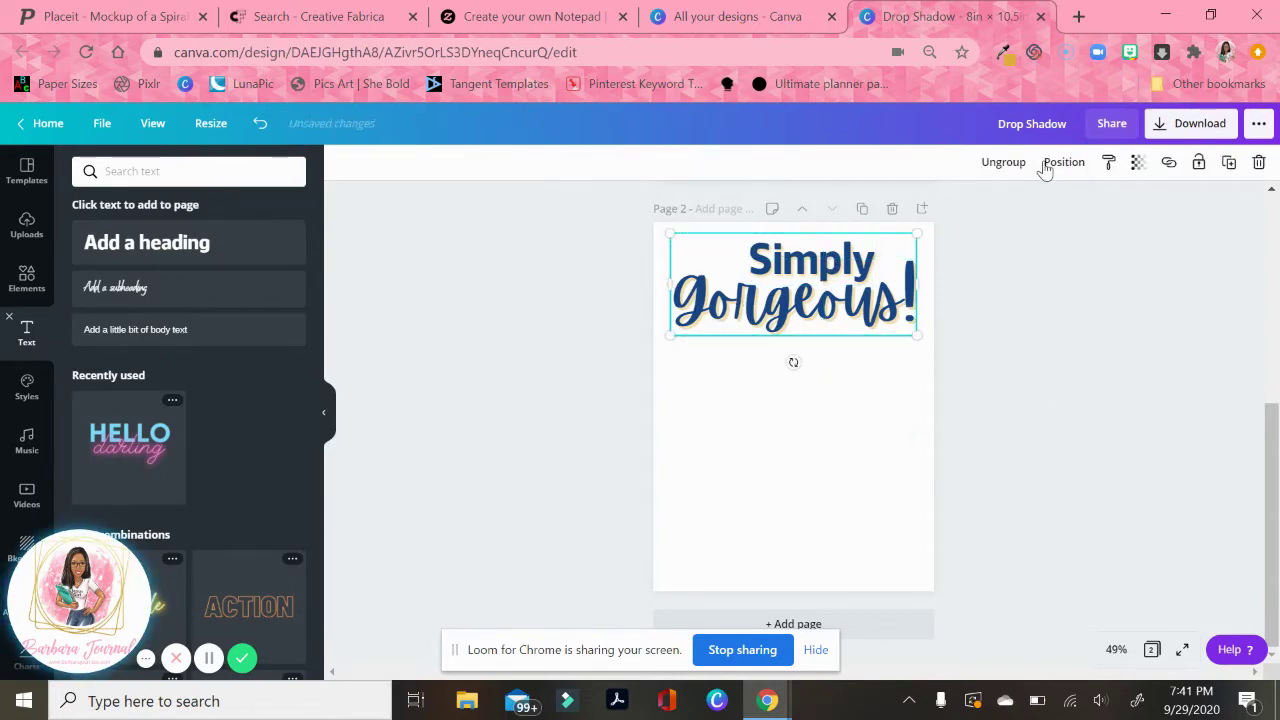
click(1077, 332)
click(905, 300)
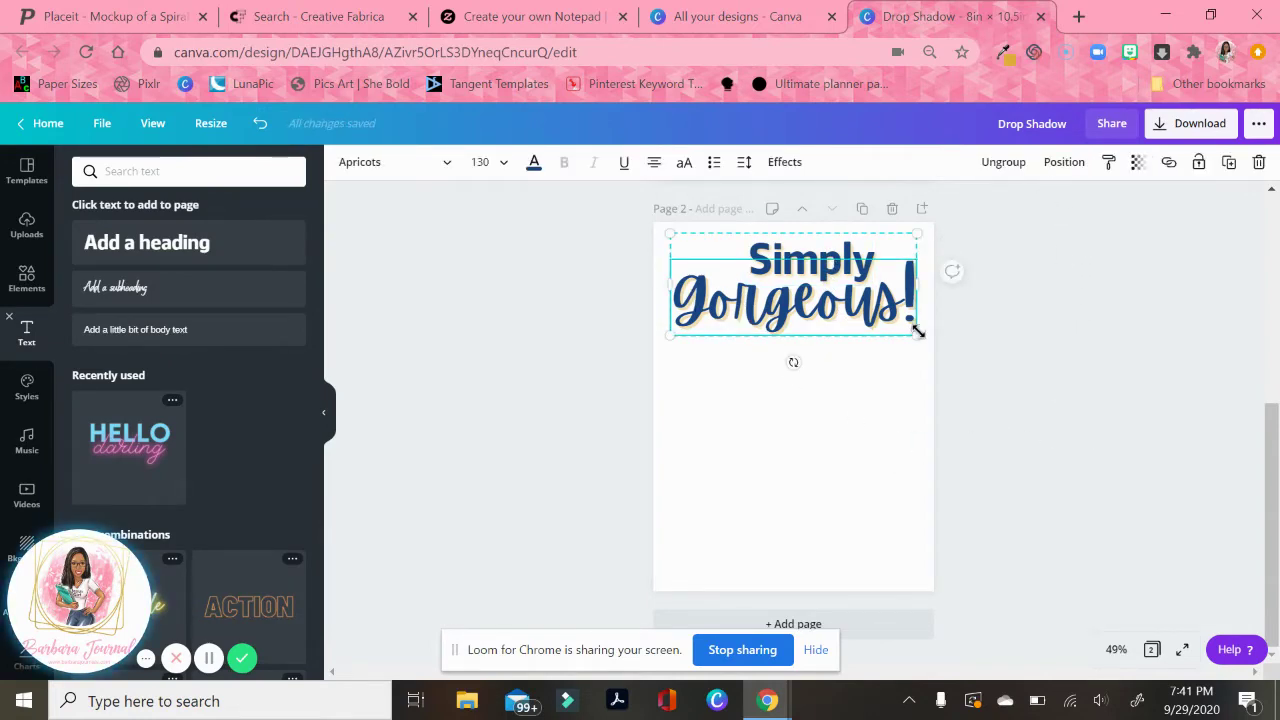
drag(915, 326, 920, 337)
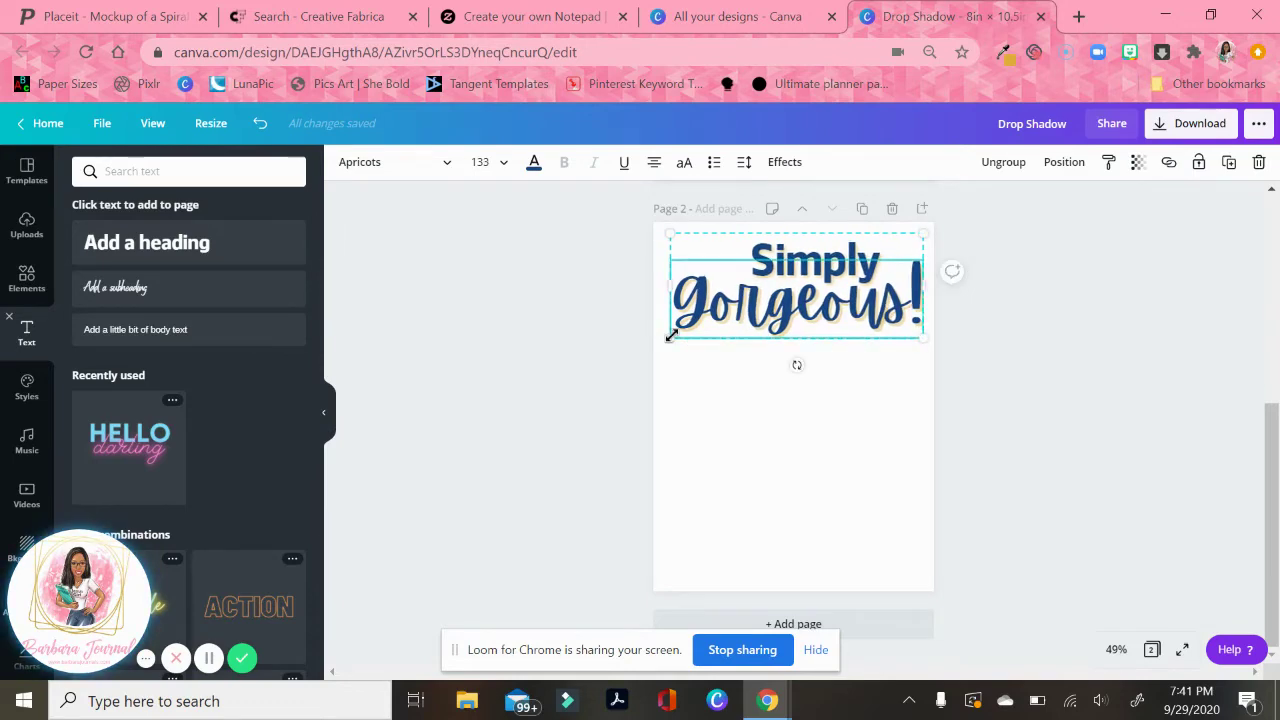
drag(670, 338, 666, 342)
drag(790, 300, 790, 294)
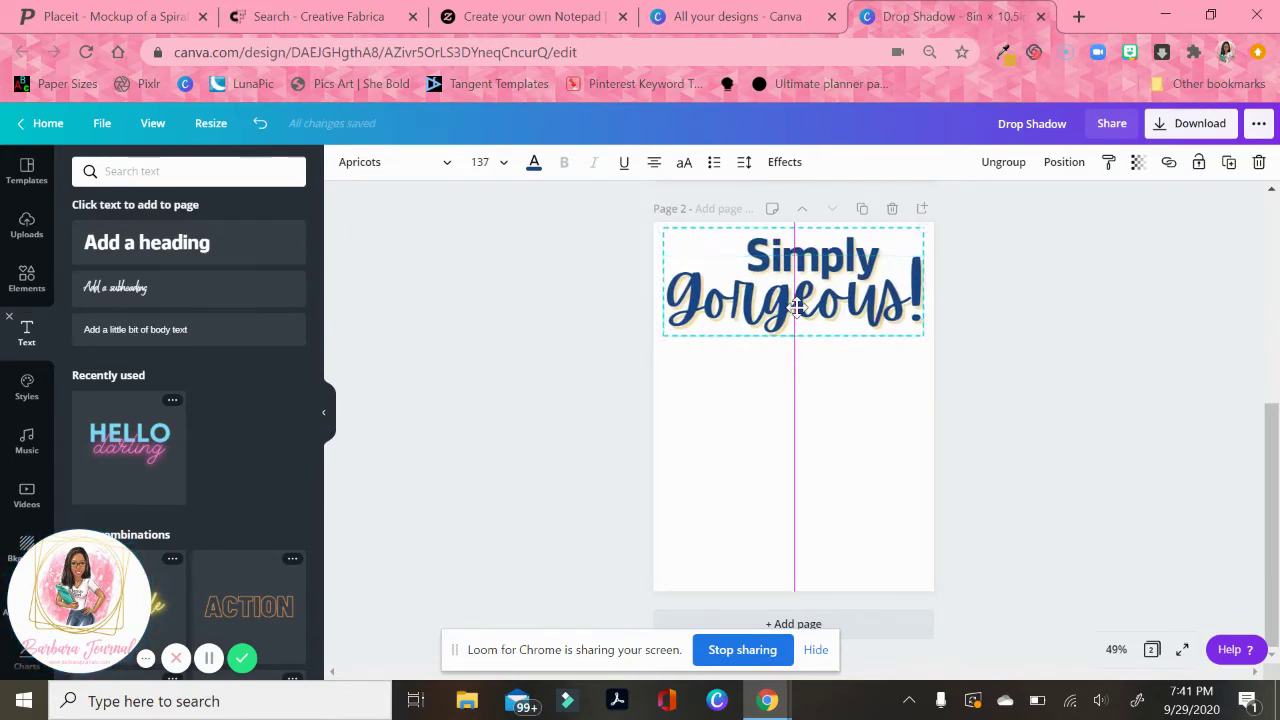
click(1005, 322)
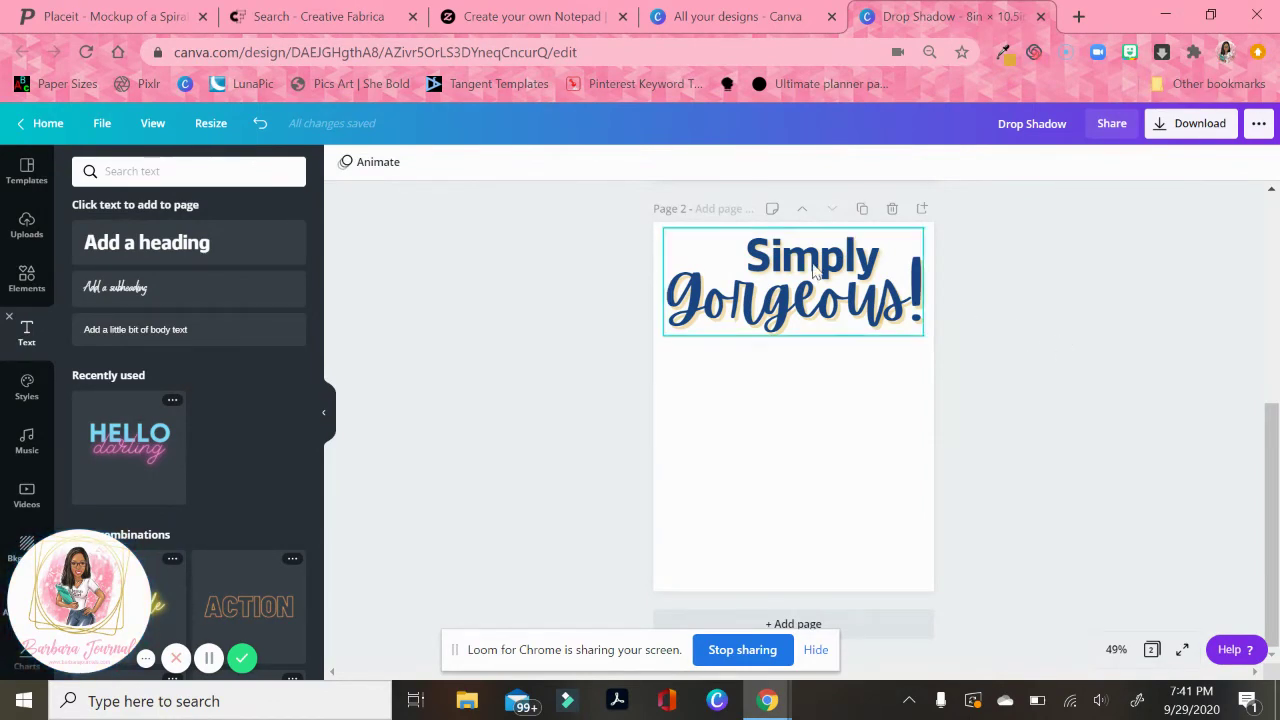
mouse_move(1276, 415)
mouse_down()
mouse_move(1271, 225)
mouse_move(1271, 420)
mouse_up()
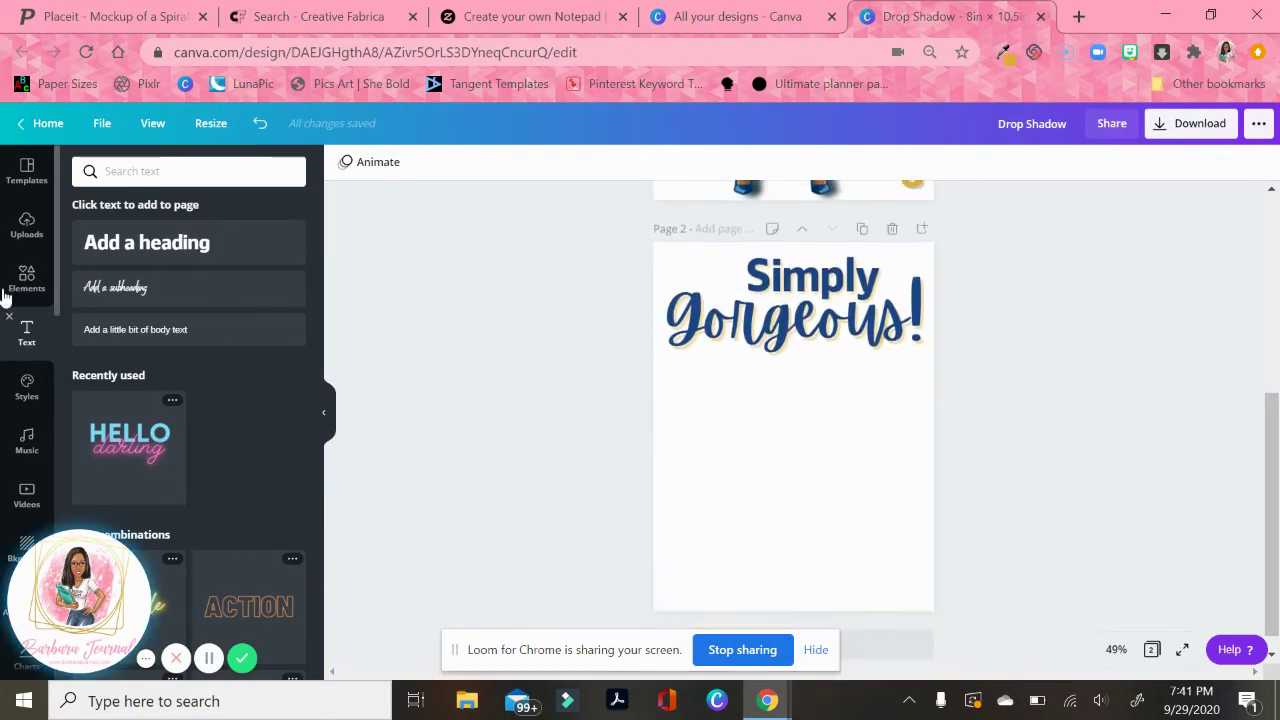
Step: Add the uploaded woman illustration to Page 2 and move it below the title
click(18, 230)
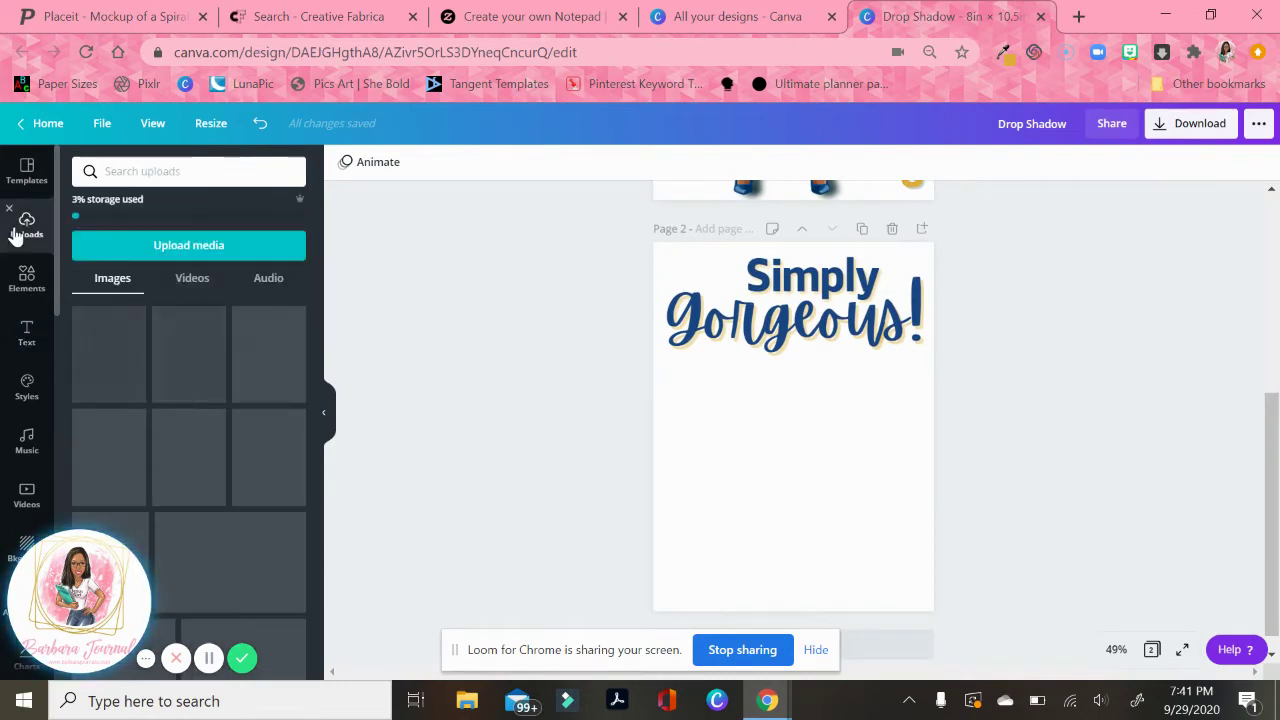
click(135, 373)
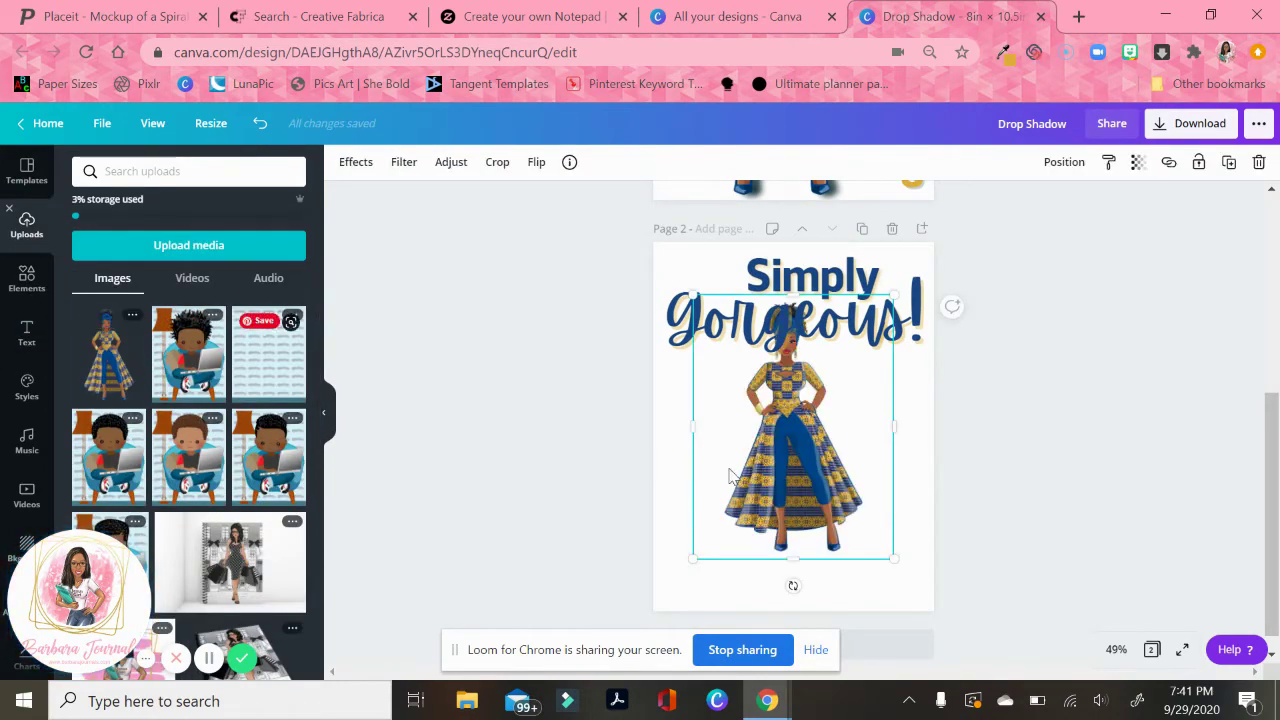
drag(824, 475, 825, 540)
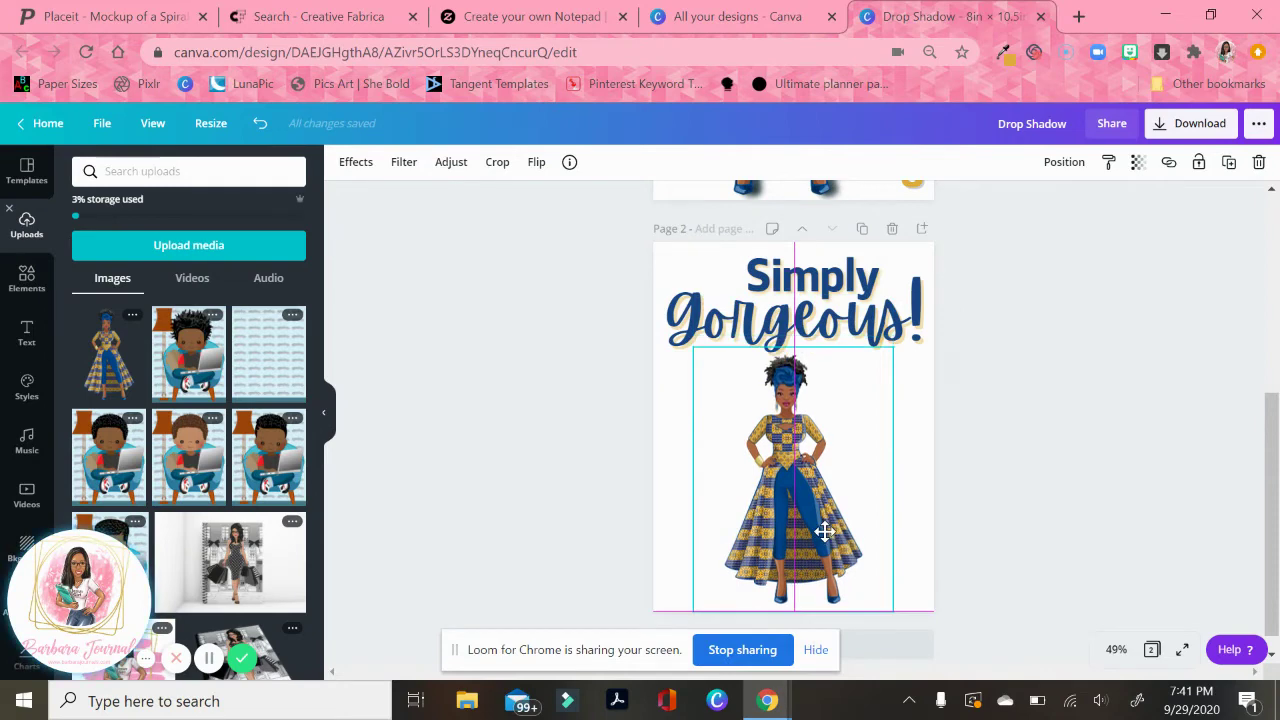
click(883, 331)
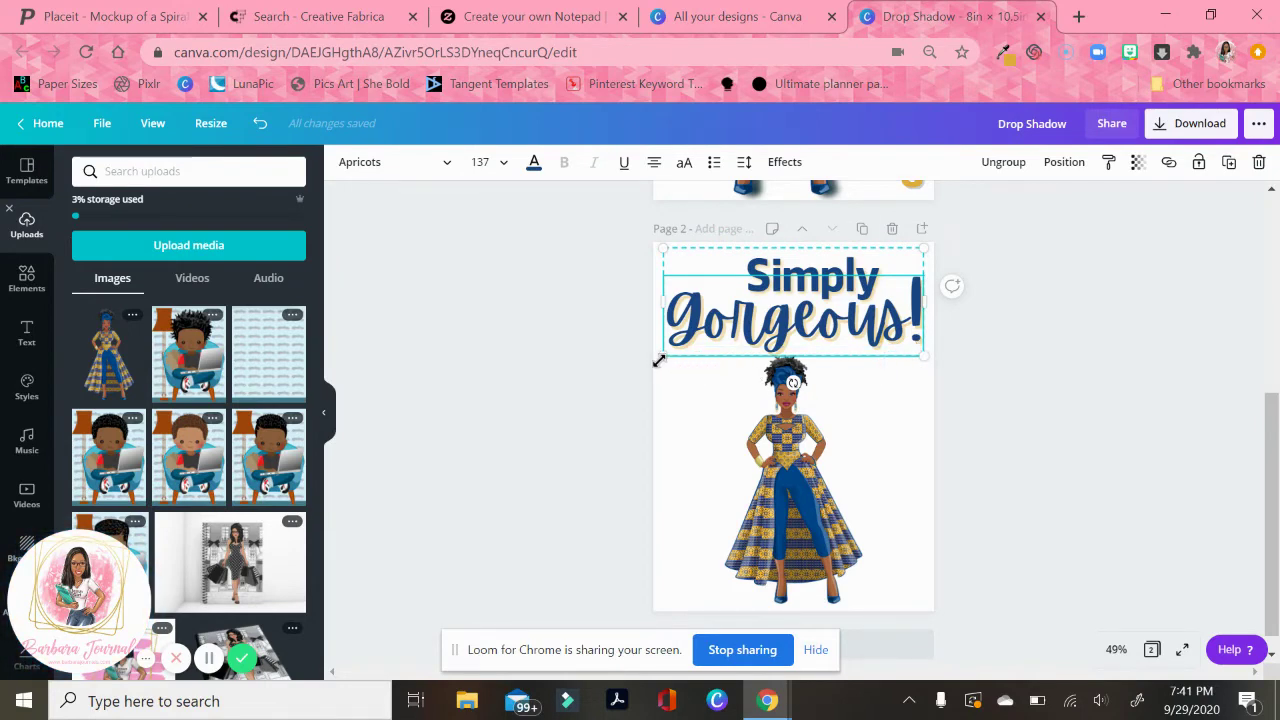
Step: Rotate the title sideways beside the figure and enlarge the woman illustration
drag(792, 383, 711, 300)
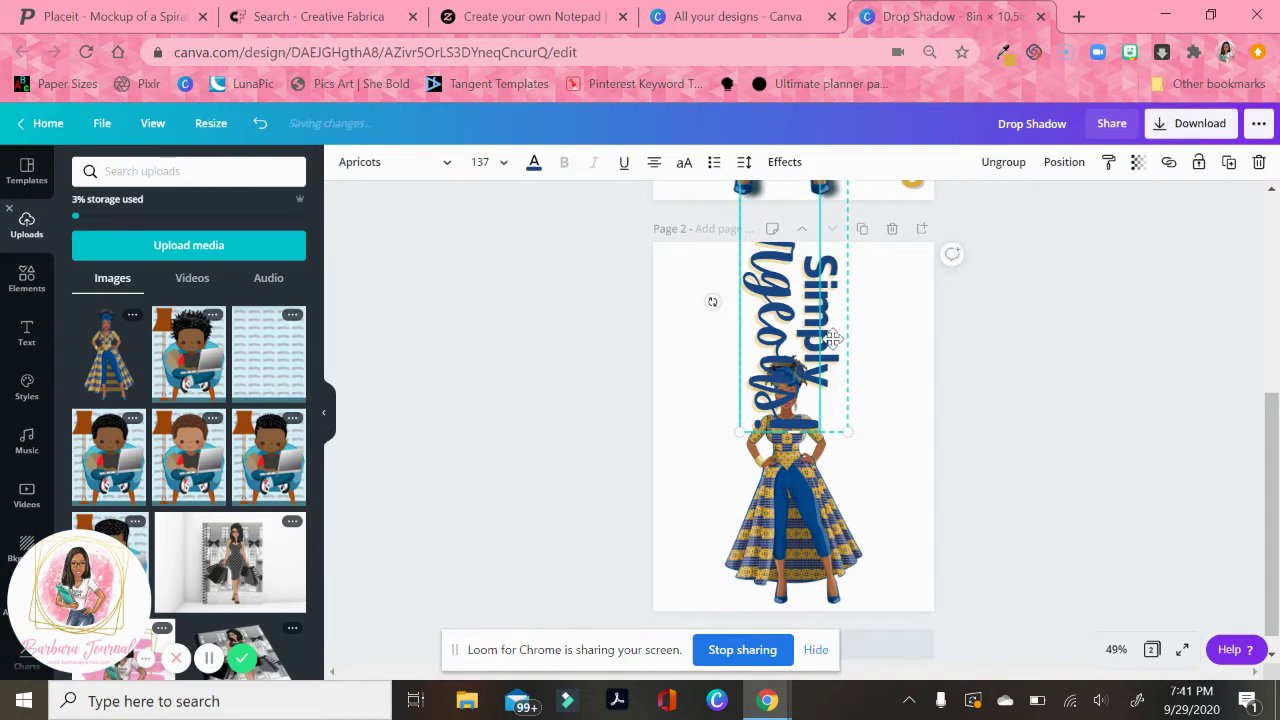
drag(840, 346, 925, 468)
click(735, 483)
drag(735, 483, 719, 480)
drag(825, 347, 948, 255)
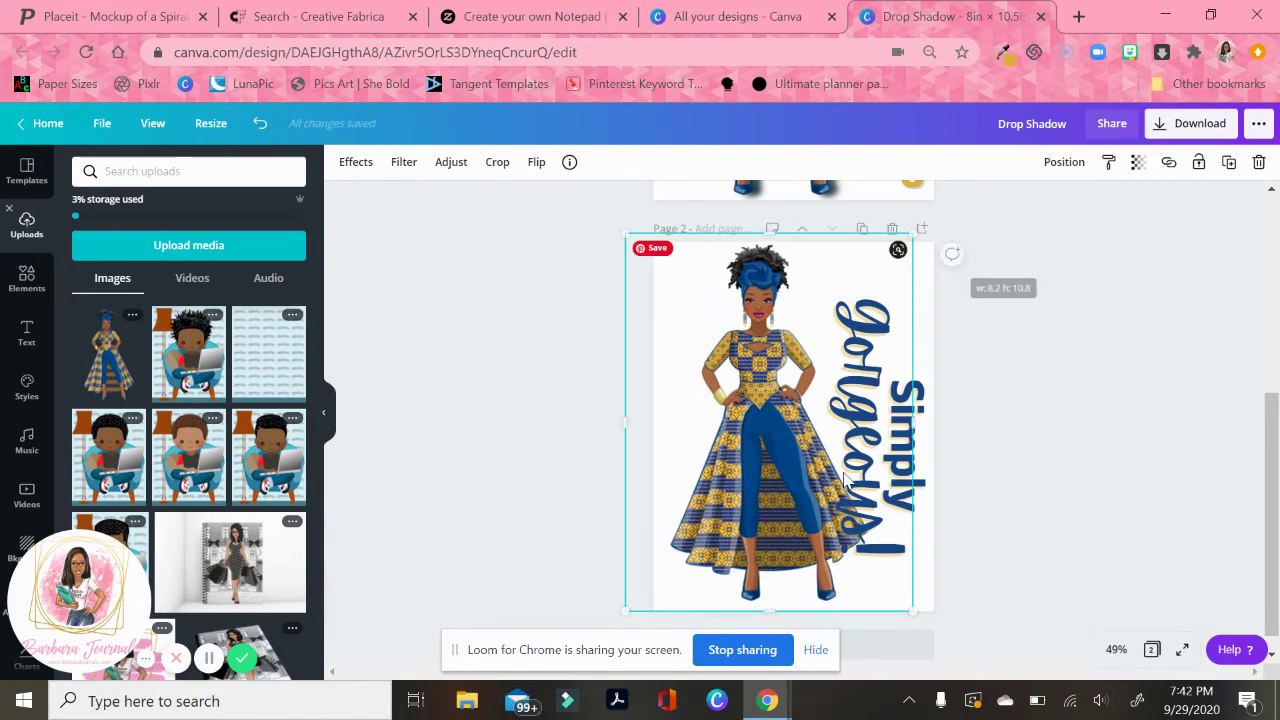
Step: Switch zoom between 50% and 75%, then nudge the illustration slightly left
click(1116, 649)
click(1100, 475)
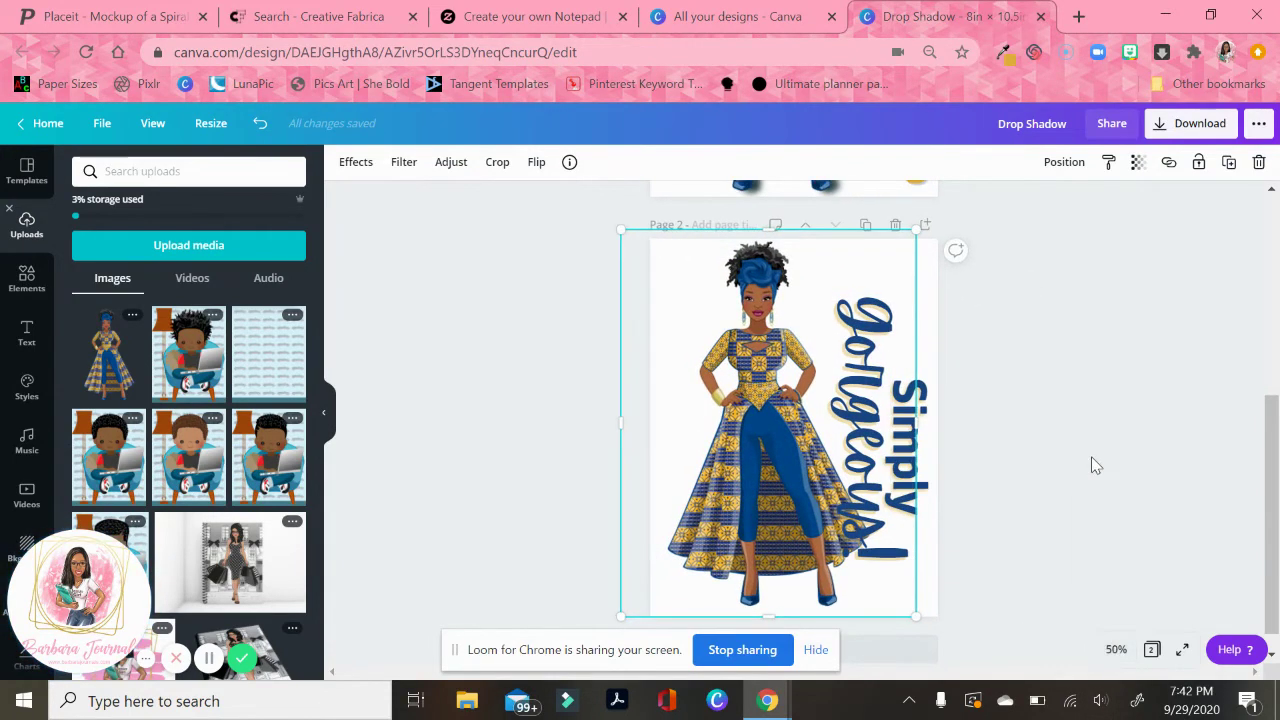
click(1116, 649)
click(1103, 446)
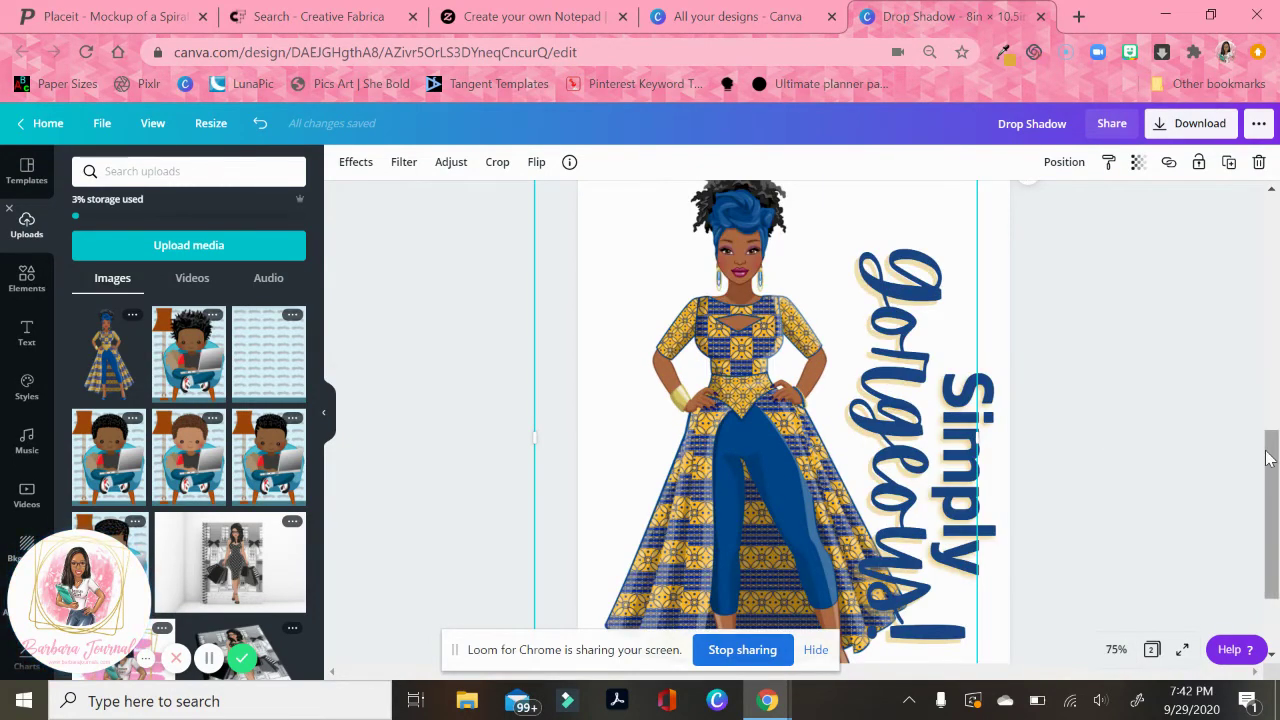
scroll(1270, 445, up, 1)
scroll(1270, 445, down, 1)
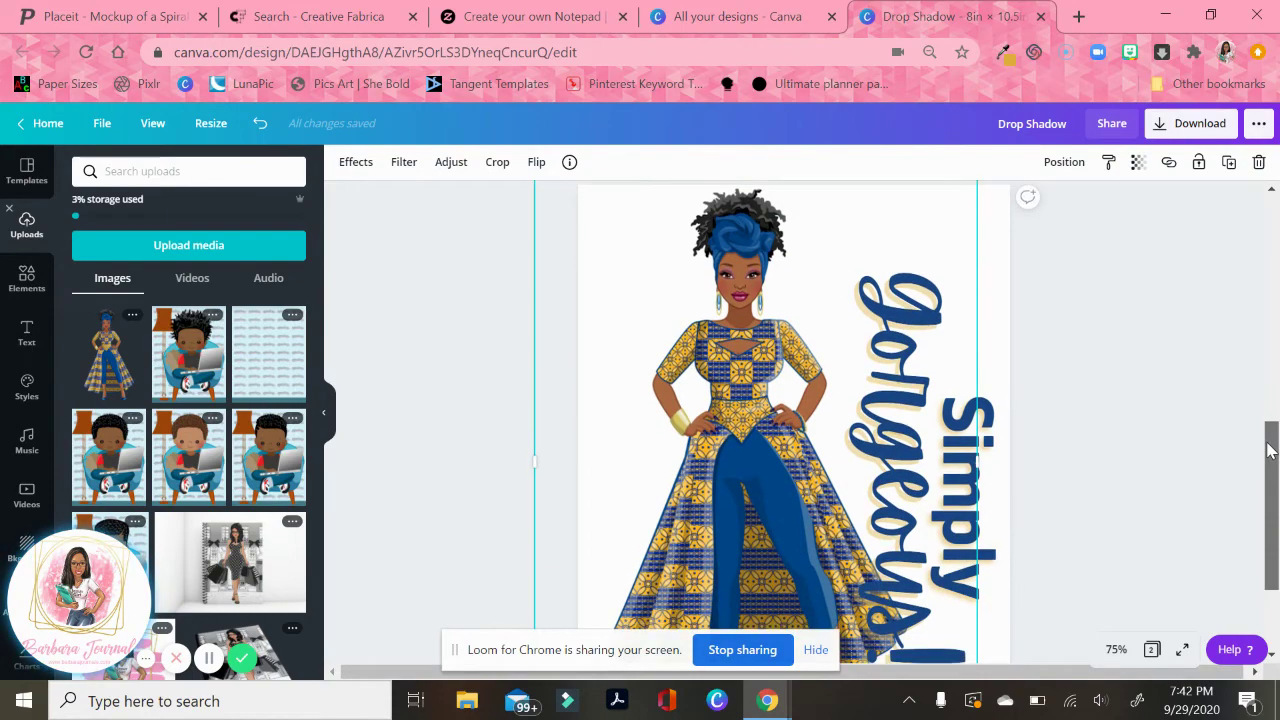
click(1151, 620)
click(1110, 650)
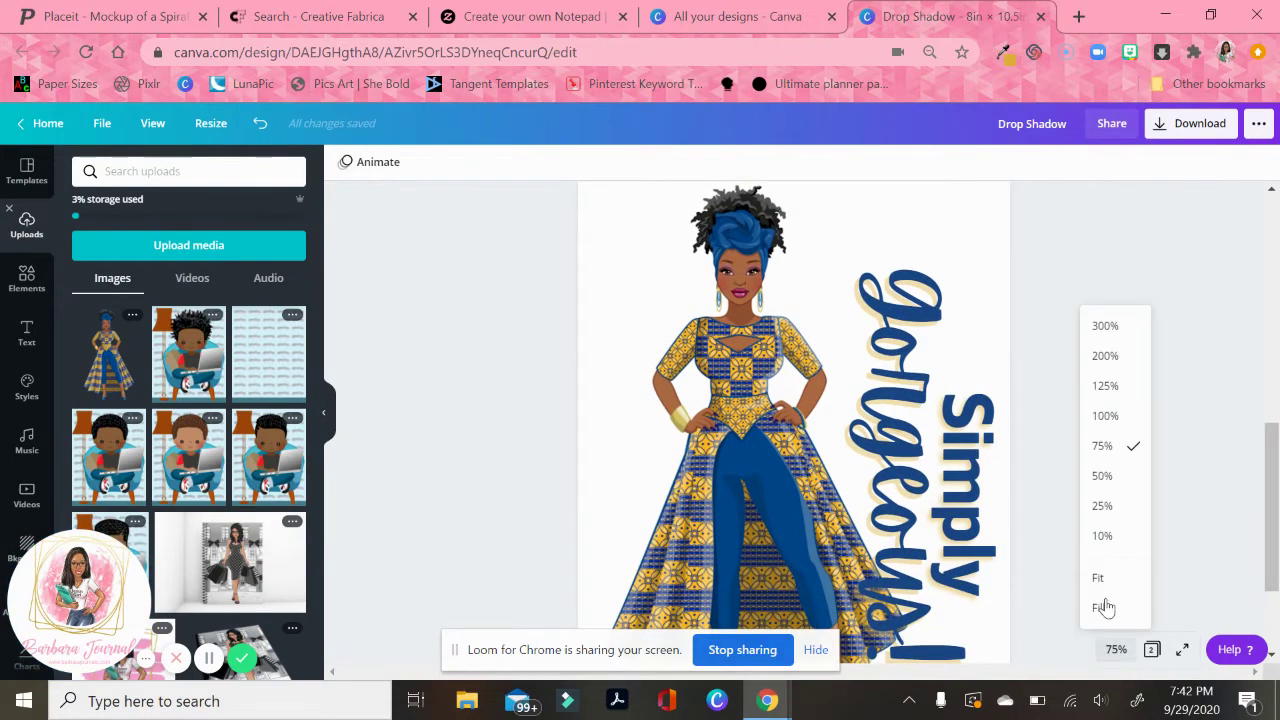
click(1100, 477)
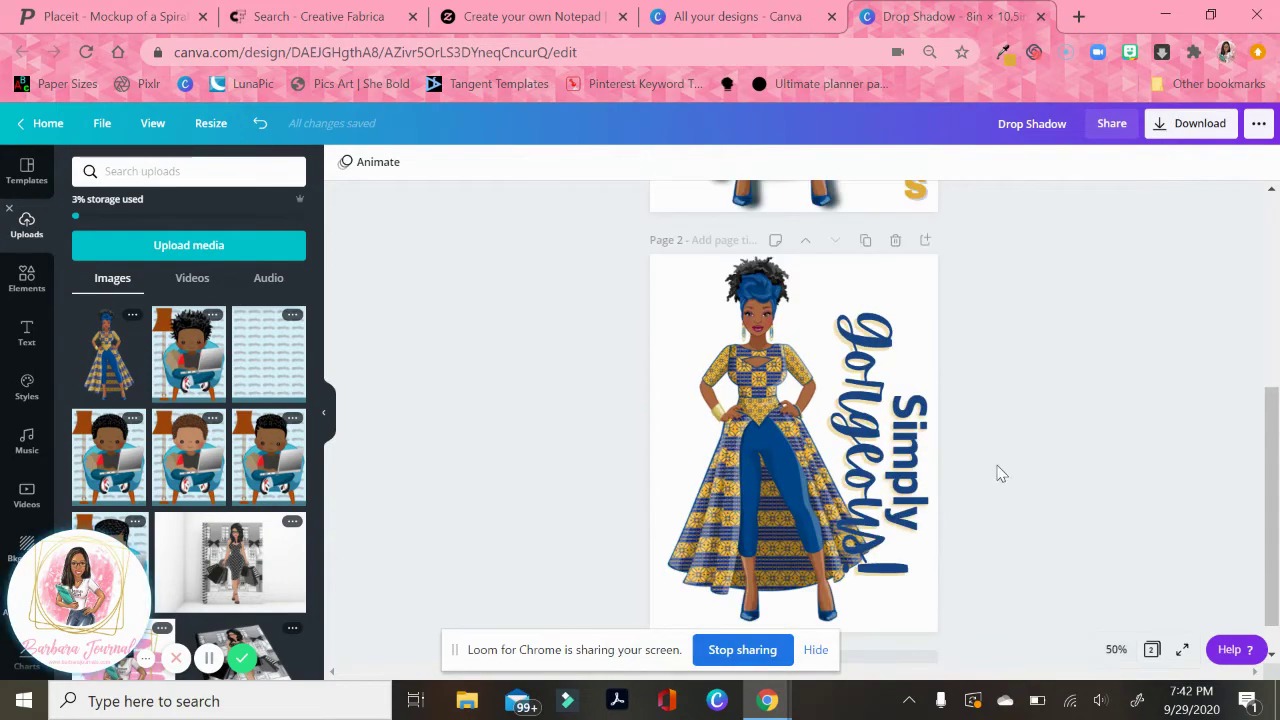
click(735, 458)
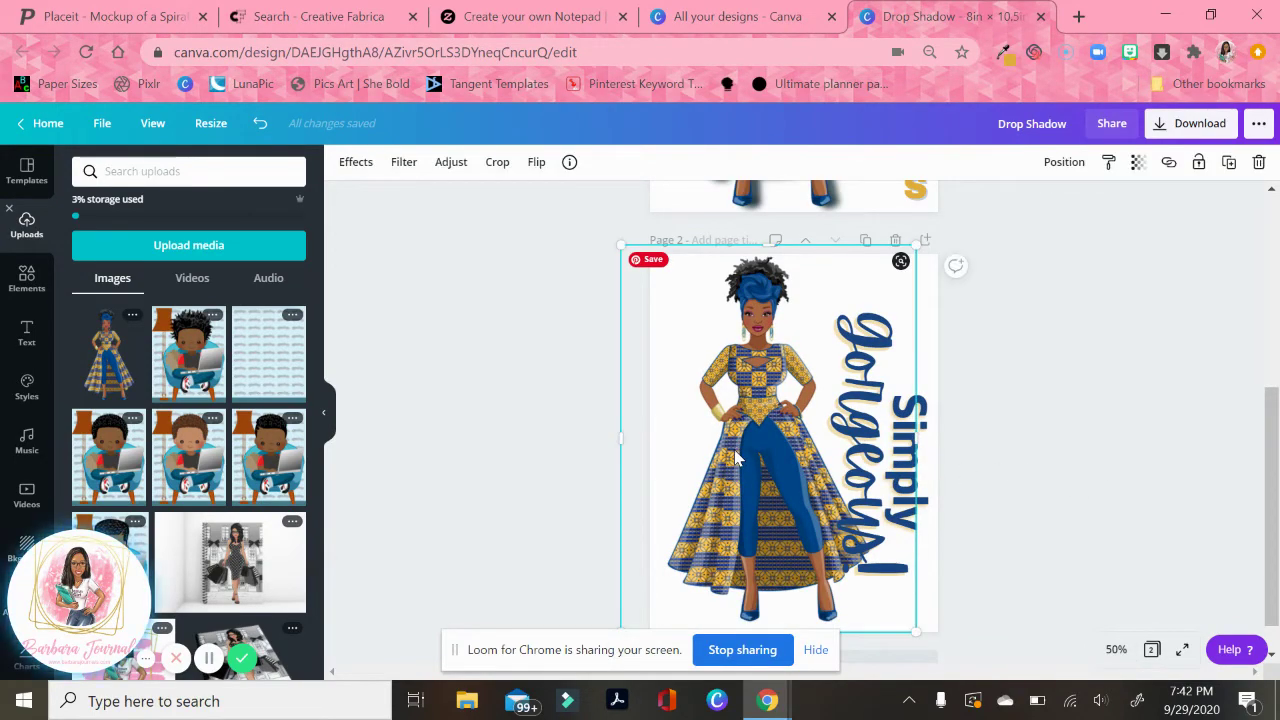
drag(735, 458, 720, 463)
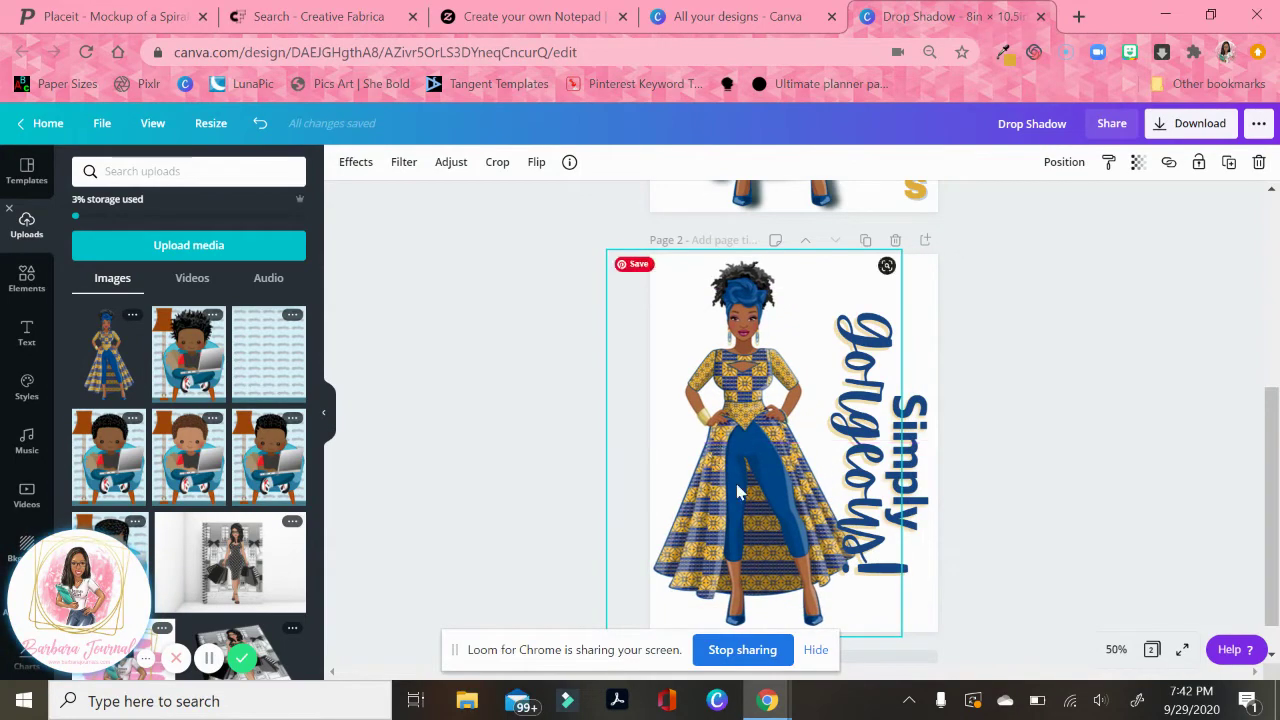
Step: Move the vertical title up, shrink it, and fine-tune its position
scroll(1035, 503, down, 2)
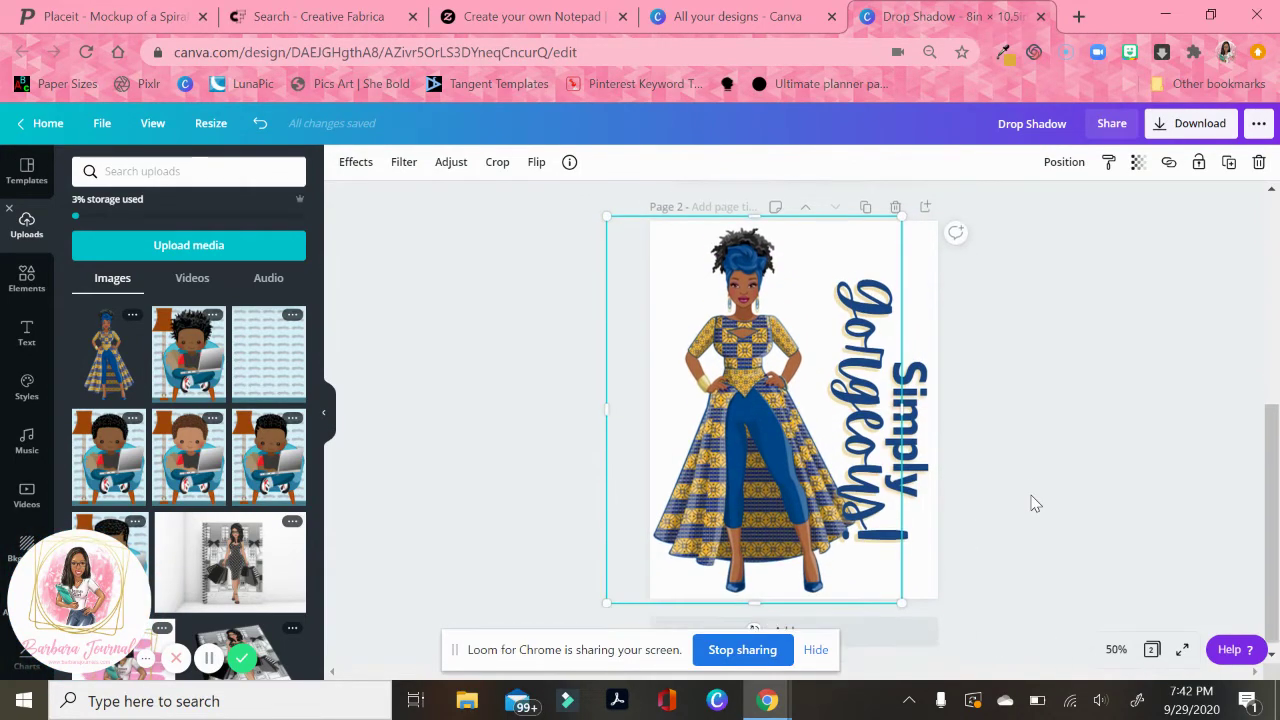
click(905, 382)
drag(905, 382, 893, 327)
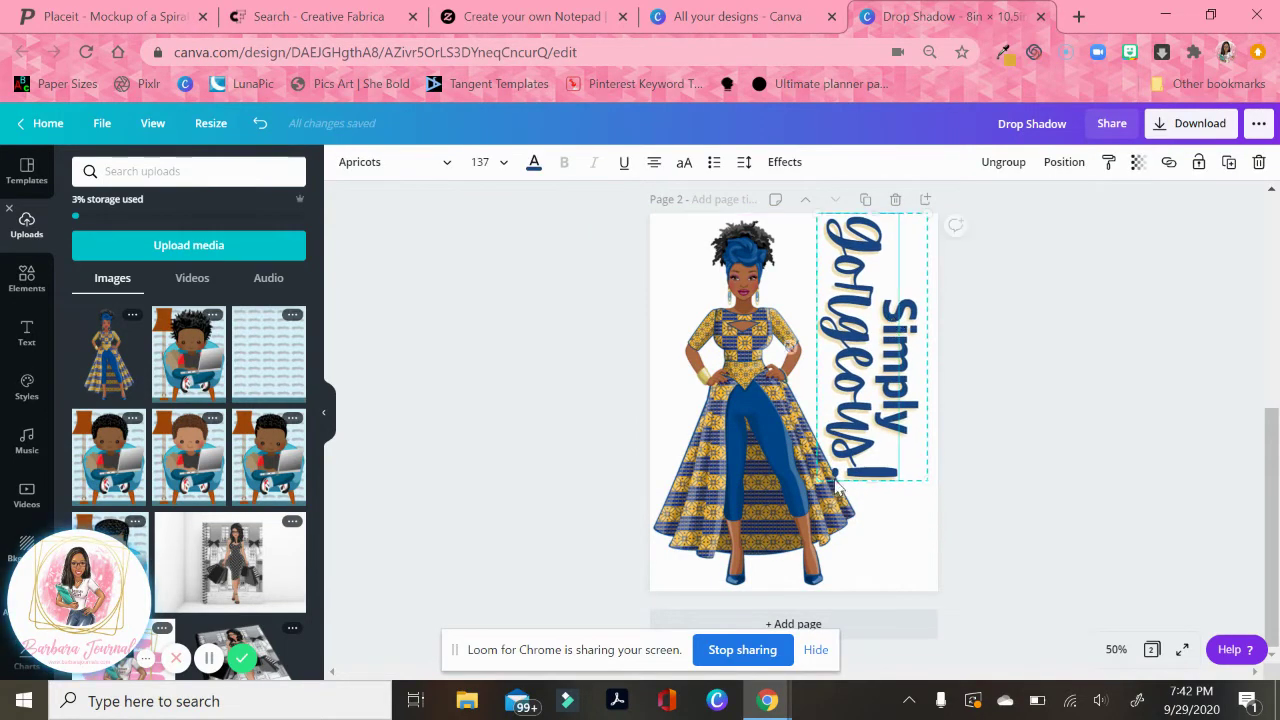
drag(818, 481, 830, 450)
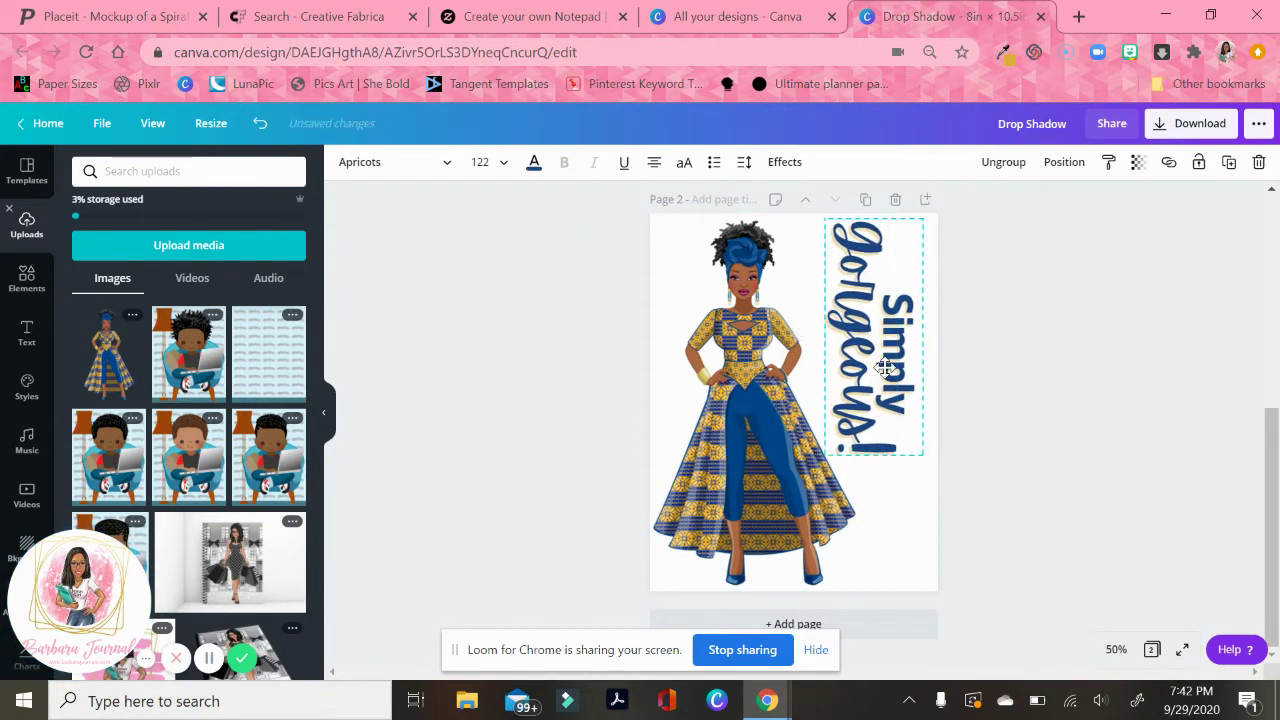
mouse_move(893, 375)
mouse_down()
mouse_move(883, 378)
mouse_move(895, 378)
mouse_up()
drag(755, 372, 762, 372)
Step: Resize the illustration, then shrink, shift and slightly enlarge the title to fit beside it
drag(616, 204, 623, 234)
click(1108, 425)
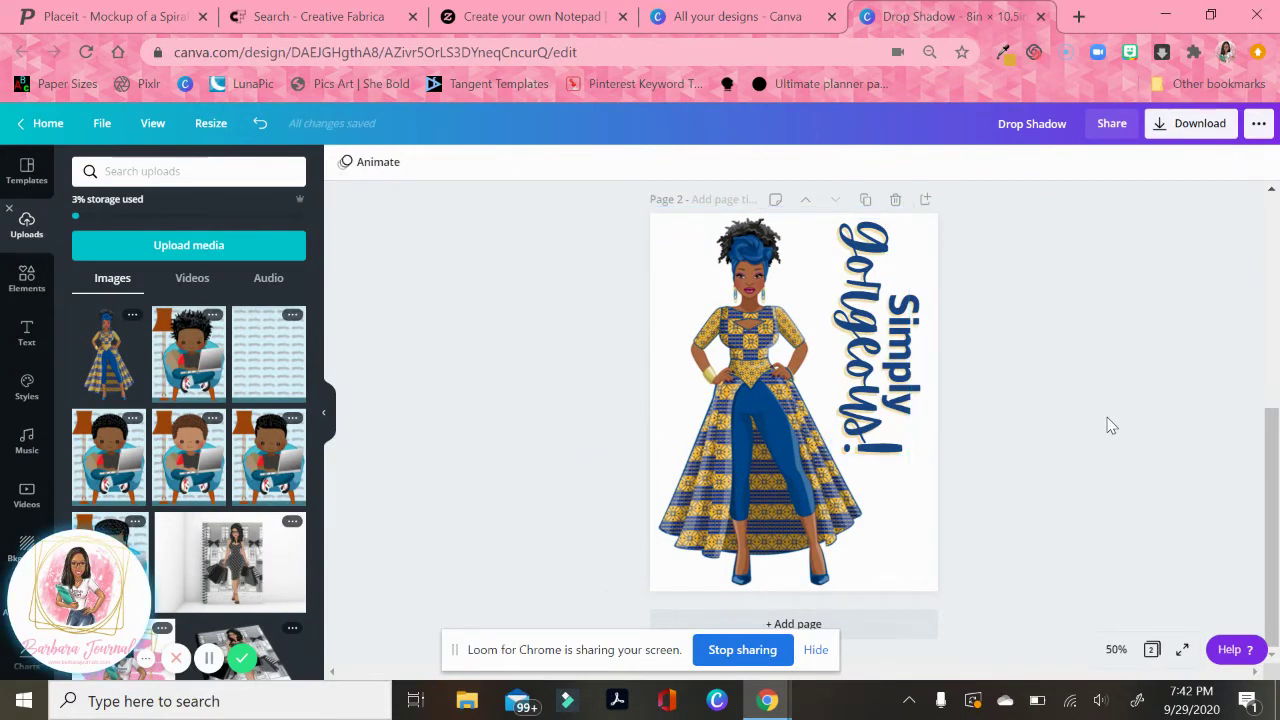
click(915, 445)
drag(926, 459, 910, 402)
drag(865, 300, 888, 313)
click(860, 560)
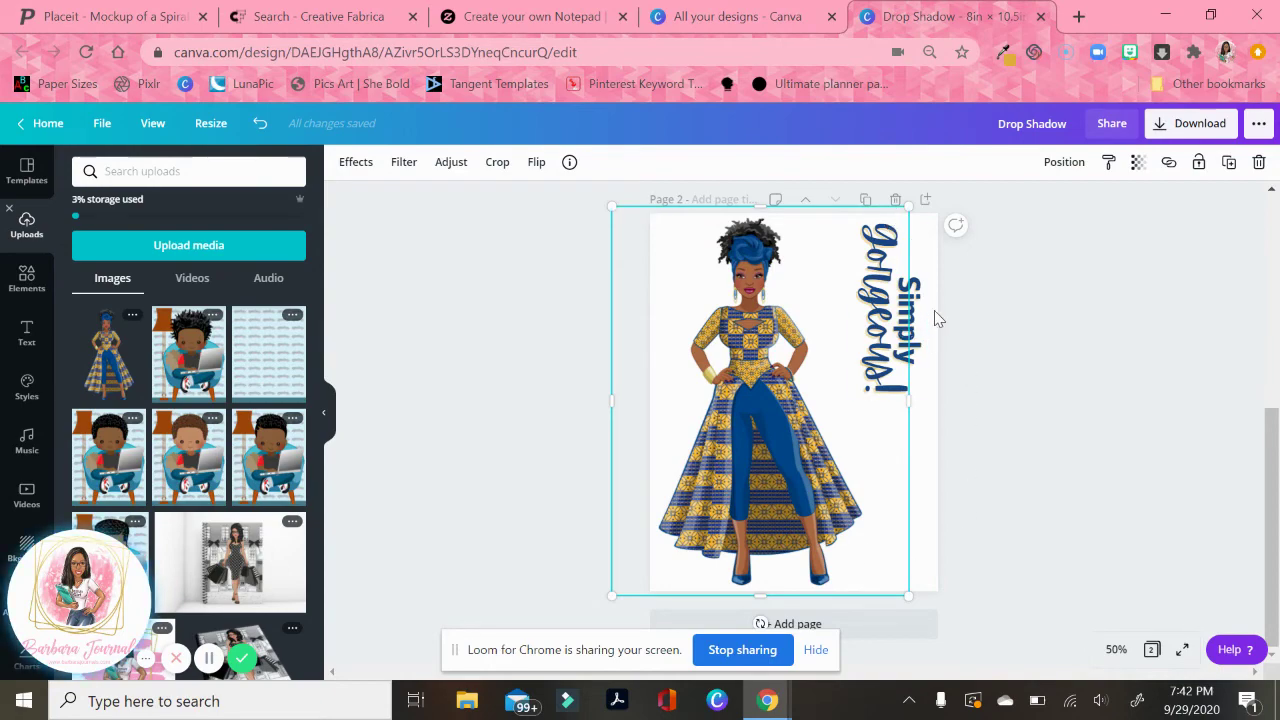
click(898, 355)
drag(850, 398, 830, 455)
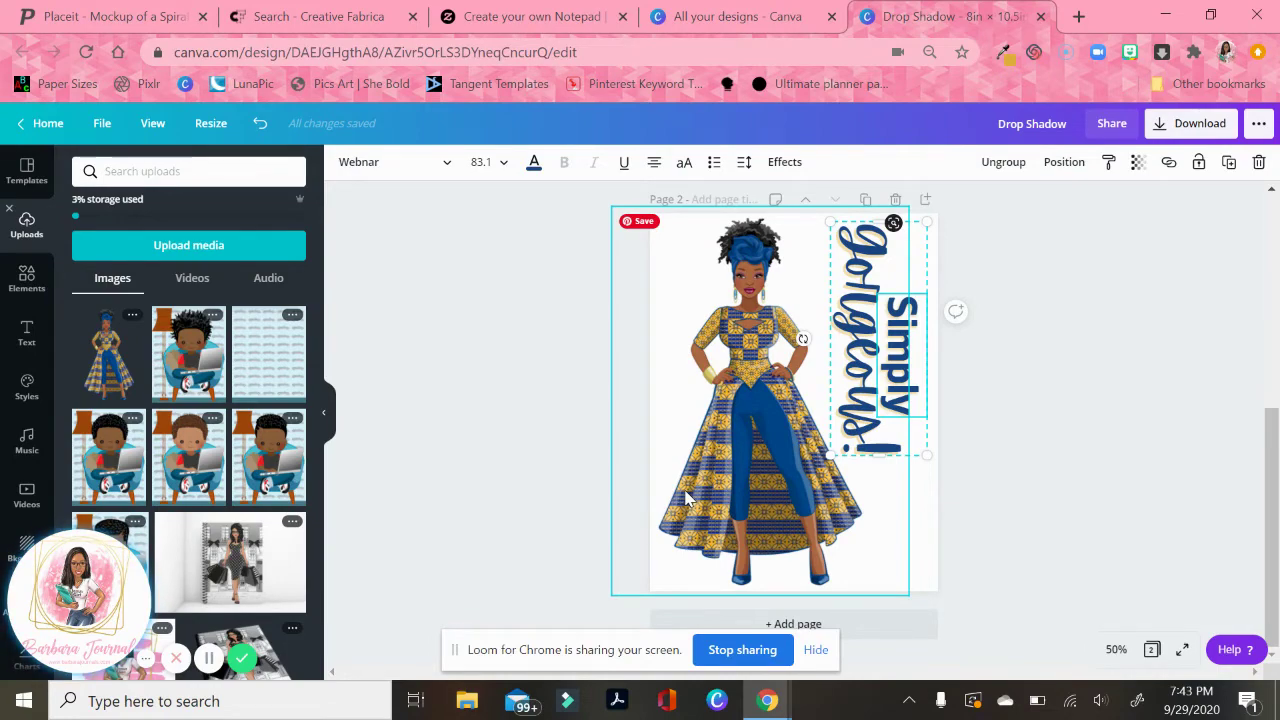
Step: Add a second copy of the woman illustration and move it up and right
click(1048, 462)
click(772, 420)
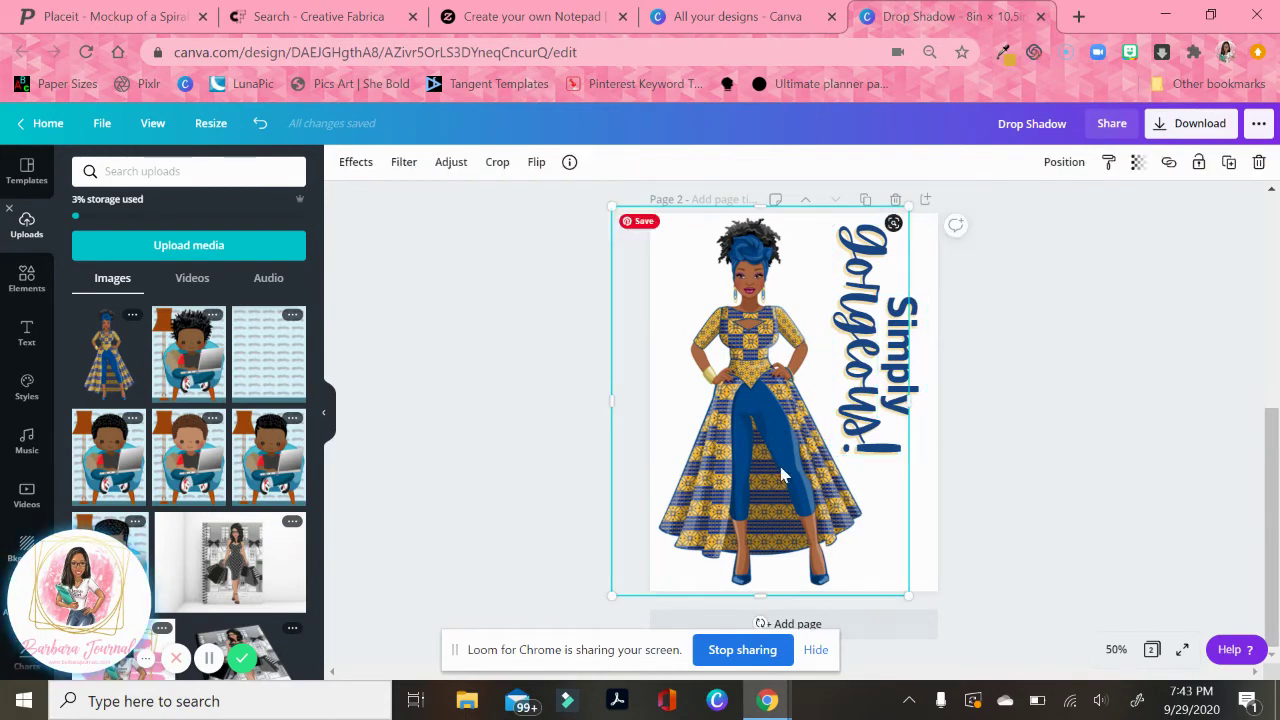
scroll(1180, 460, up, 5)
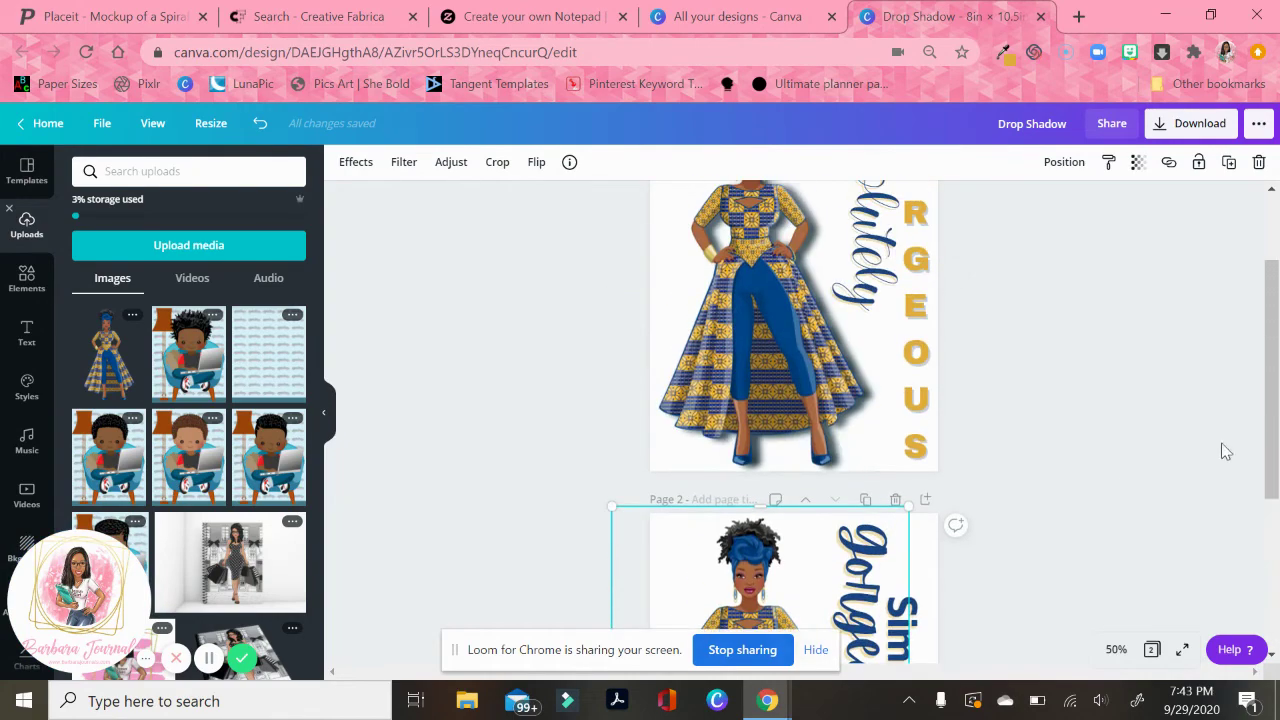
drag(1272, 351, 1276, 490)
click(113, 360)
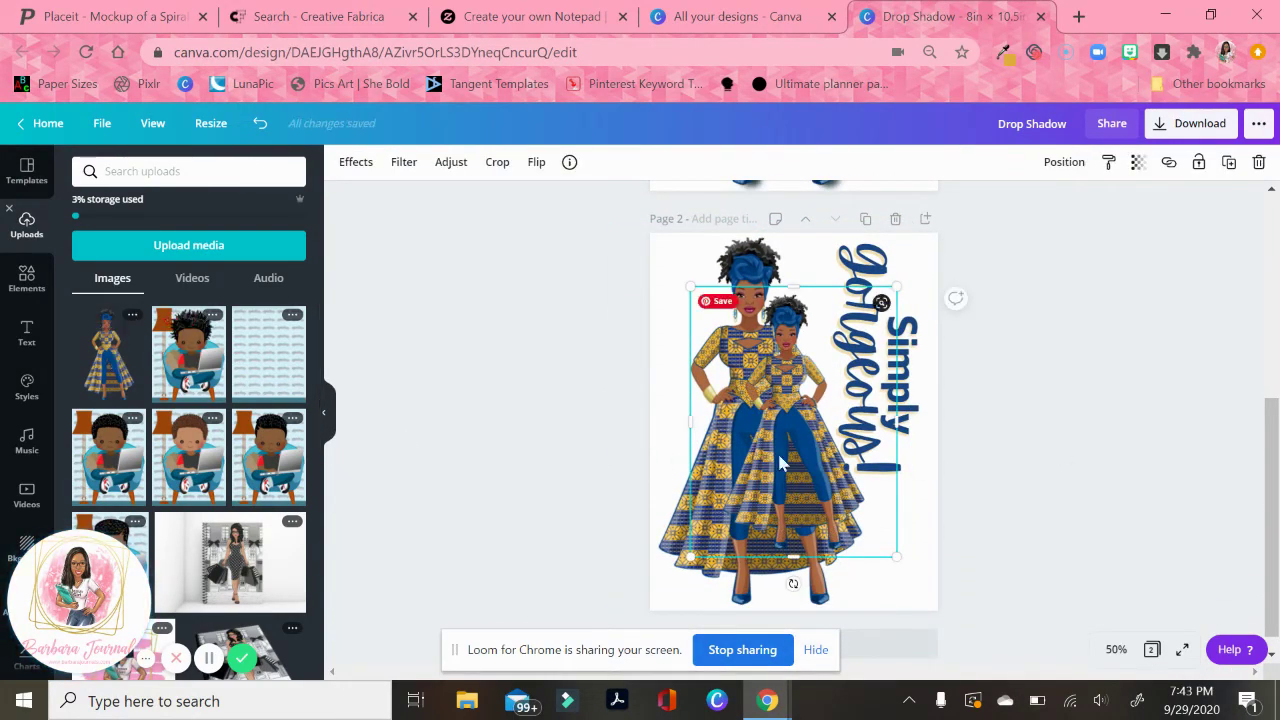
drag(825, 457, 814, 423)
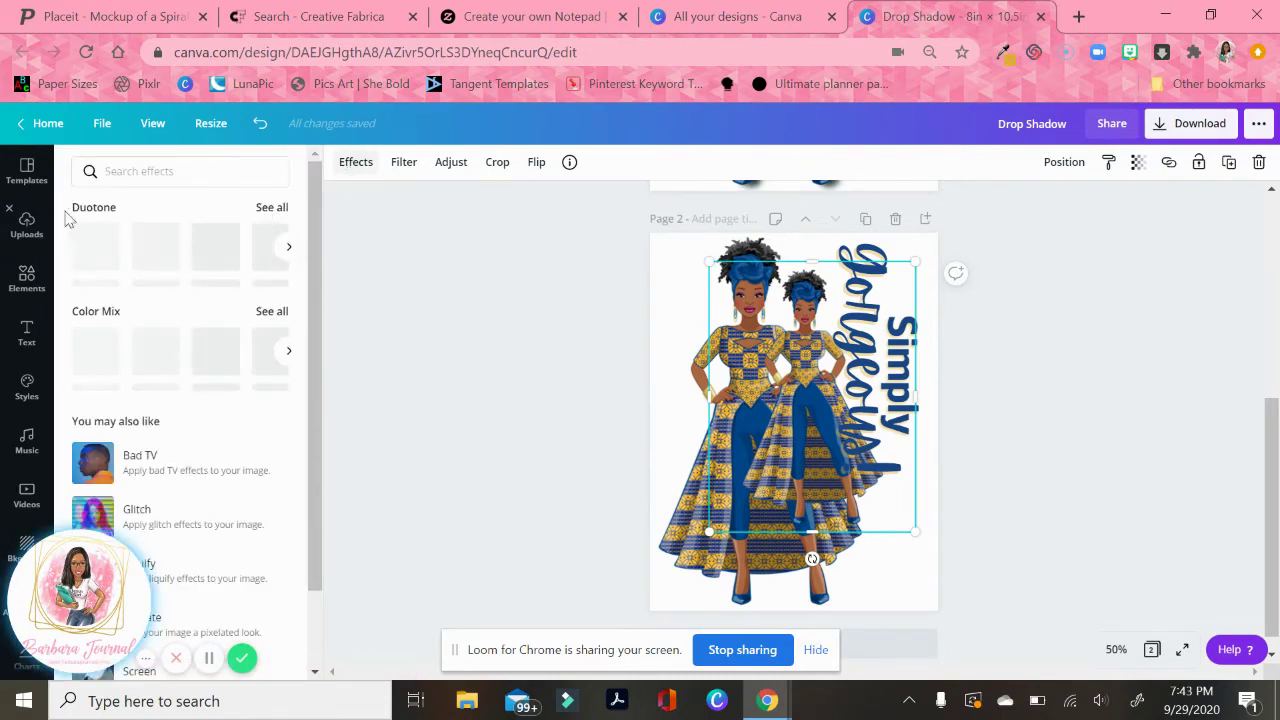
Step: Apply the Mono duotone to the copy and move it down-left
click(271, 207)
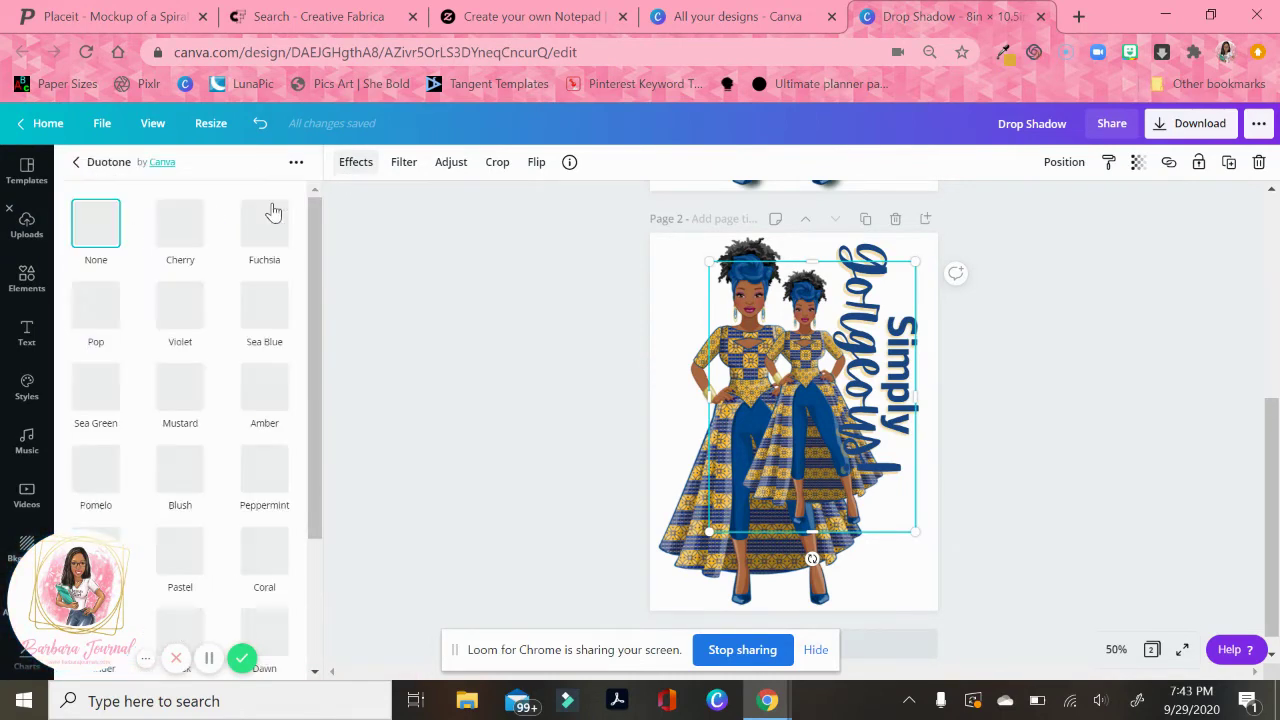
drag(320, 218, 323, 403)
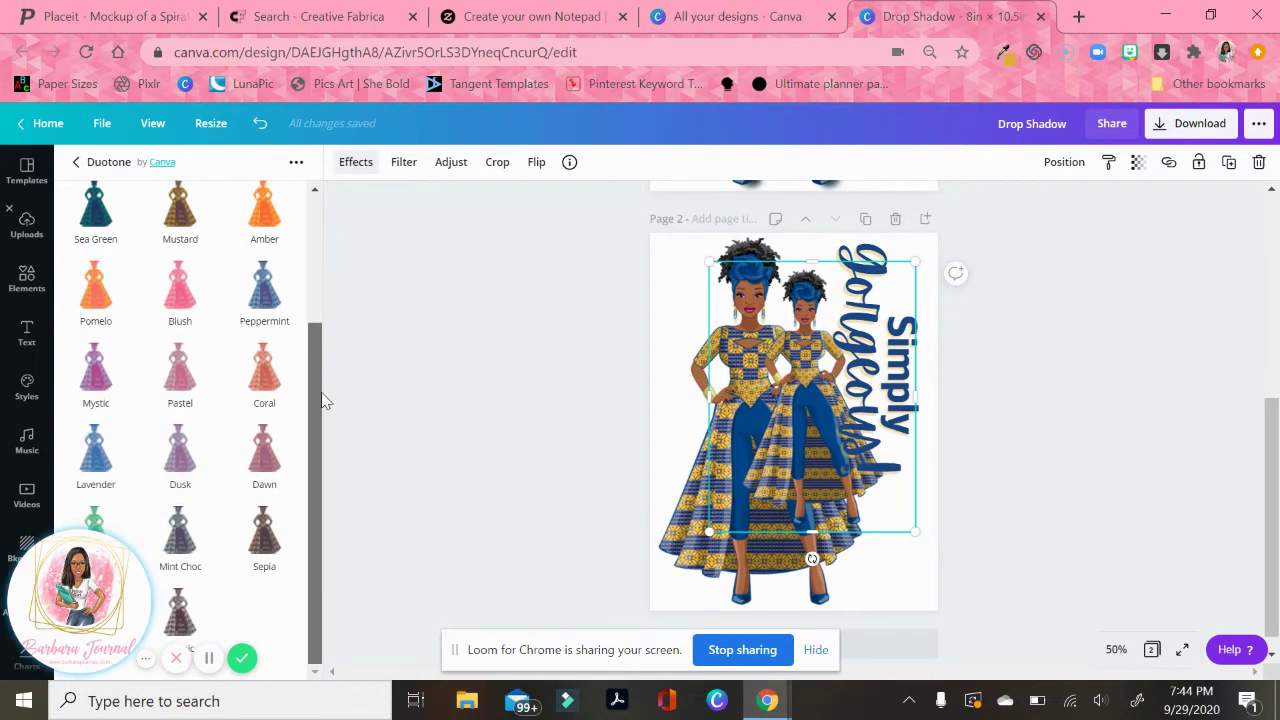
drag(140, 590, 115, 598)
click(90, 615)
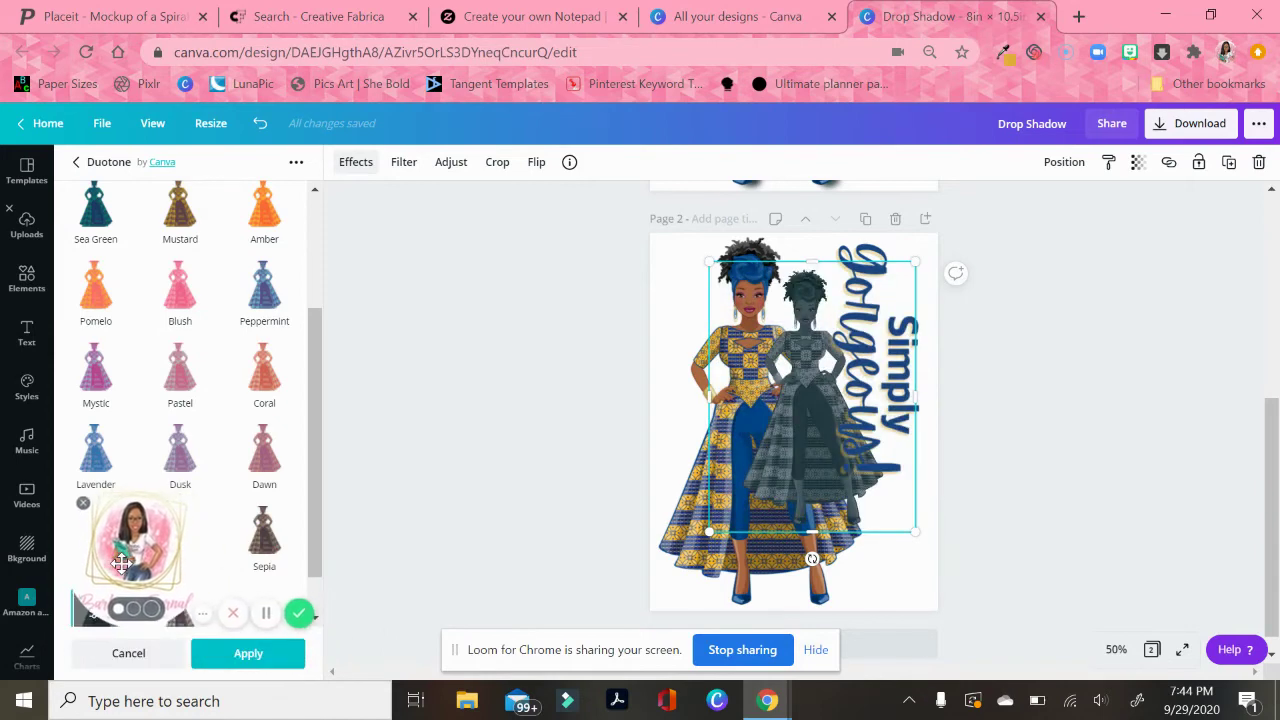
click(250, 653)
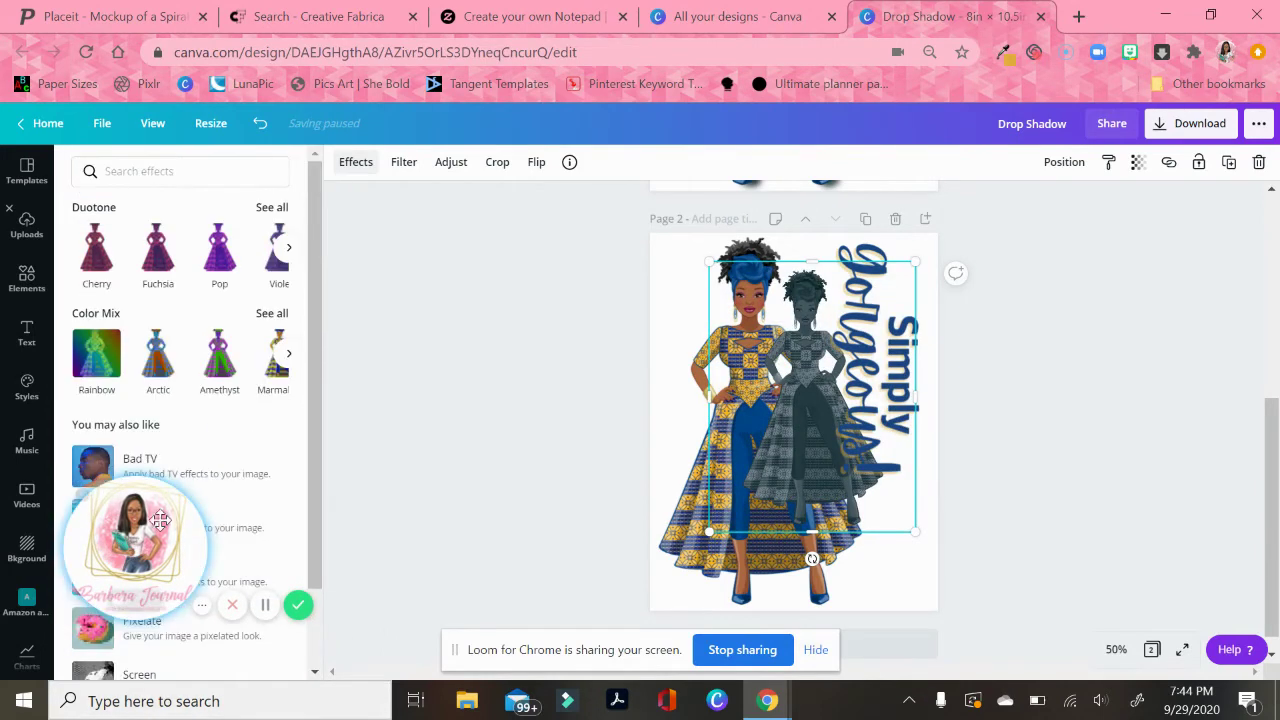
drag(145, 553, 143, 610)
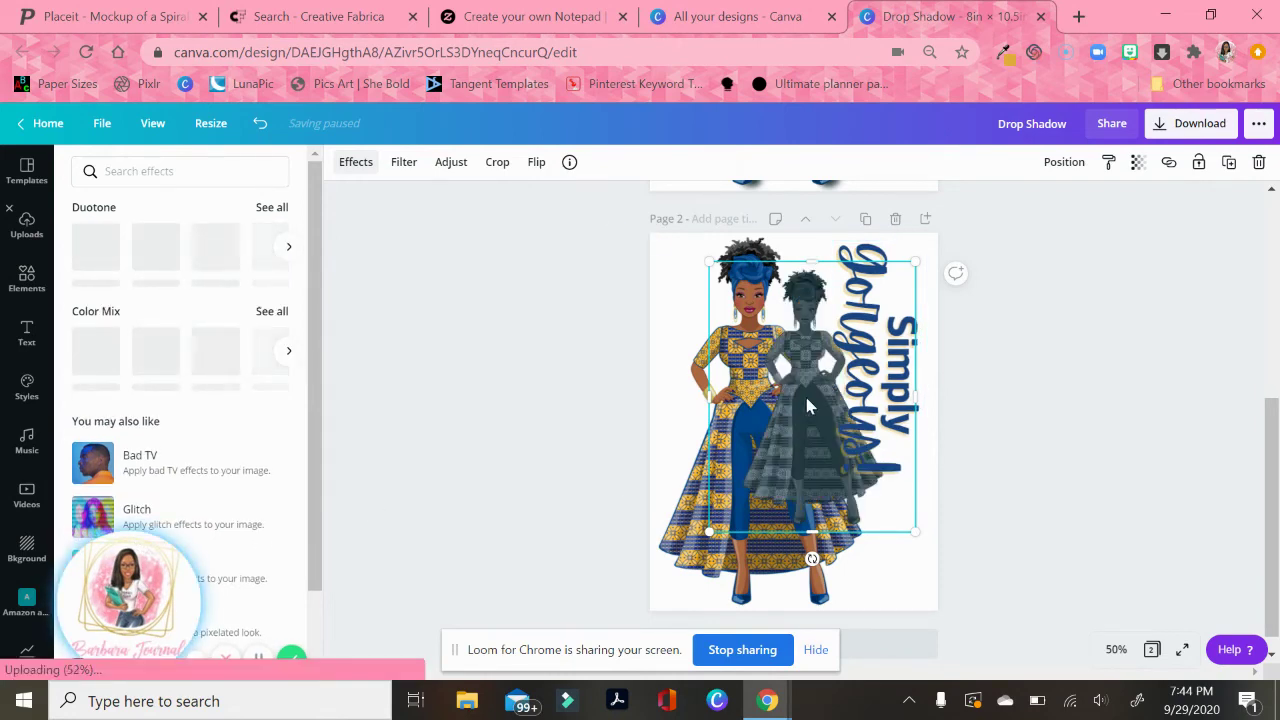
drag(795, 410, 787, 494)
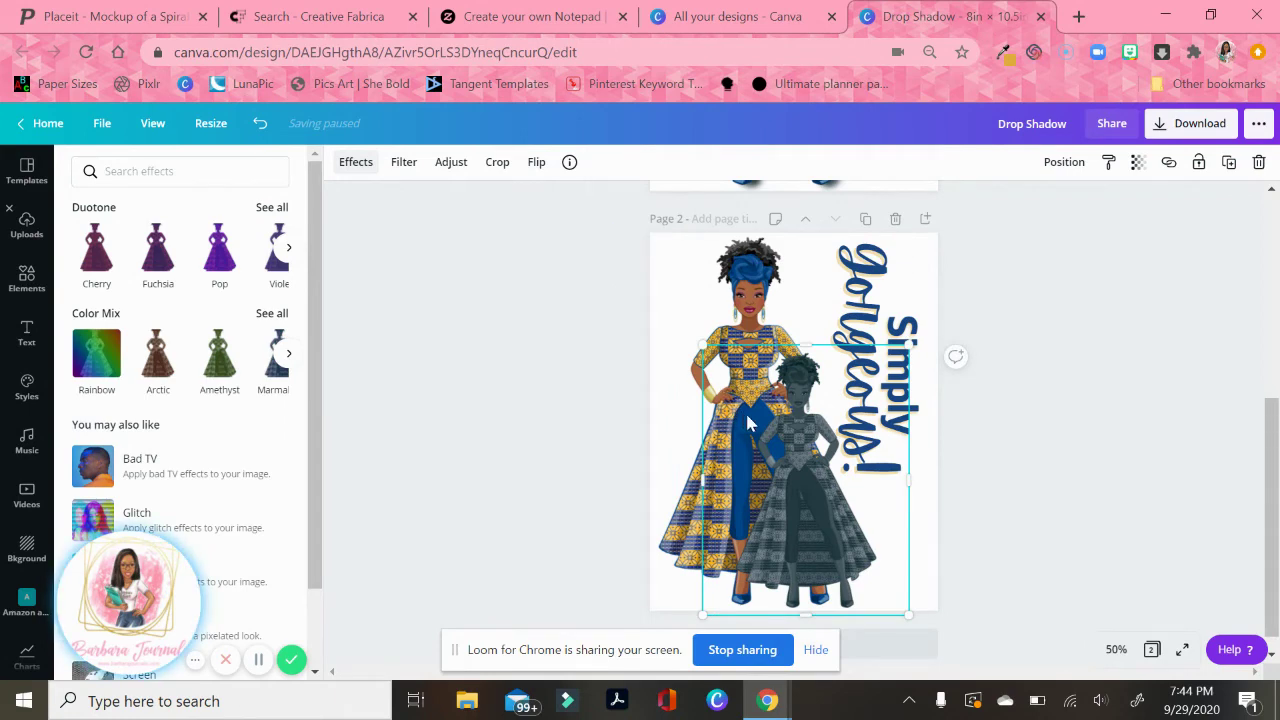
Step: Blur the grey copy to 26, move it slightly higher, and enlarge it to 8.4 by 11
click(451, 162)
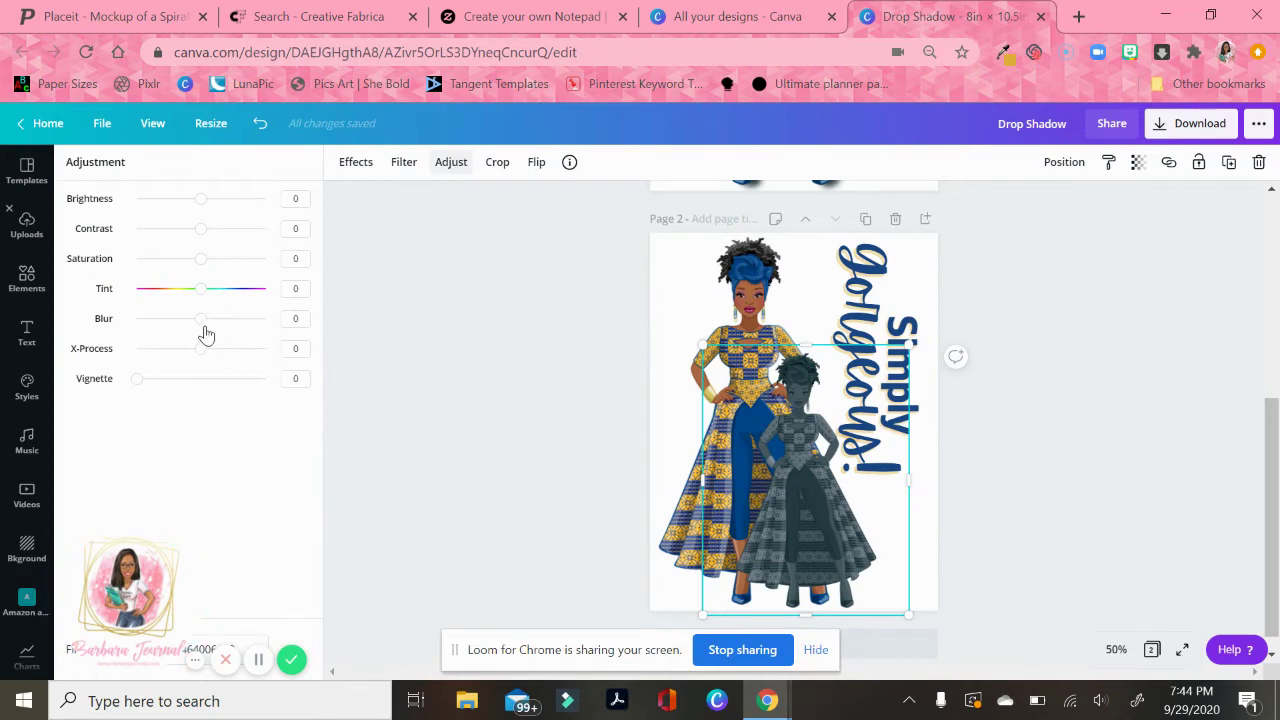
mouse_move(212, 322)
mouse_down()
mouse_move(231, 322)
mouse_move(220, 327)
mouse_up()
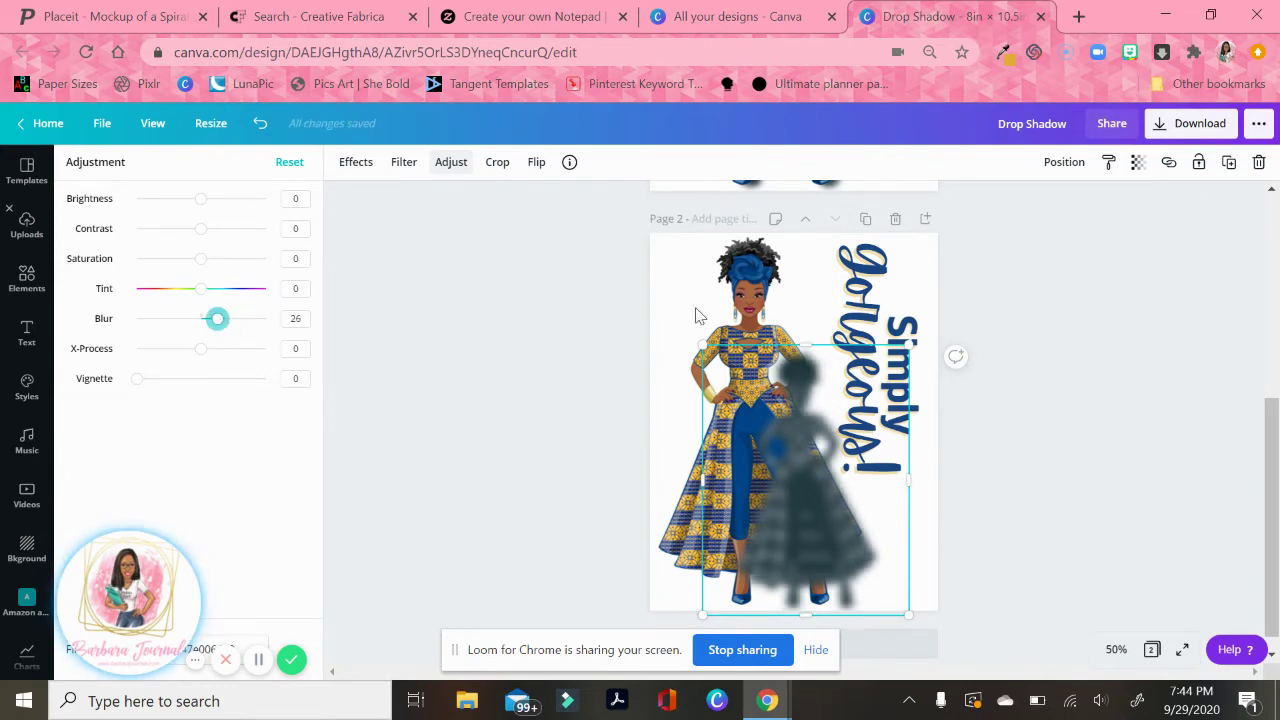
mouse_move(826, 546)
mouse_down()
mouse_move(797, 449)
mouse_move(827, 535)
mouse_up()
drag(702, 340, 603, 217)
Step: Send the blurred shadow backward so it sits behind the coloured figure
click(1076, 163)
click(1018, 209)
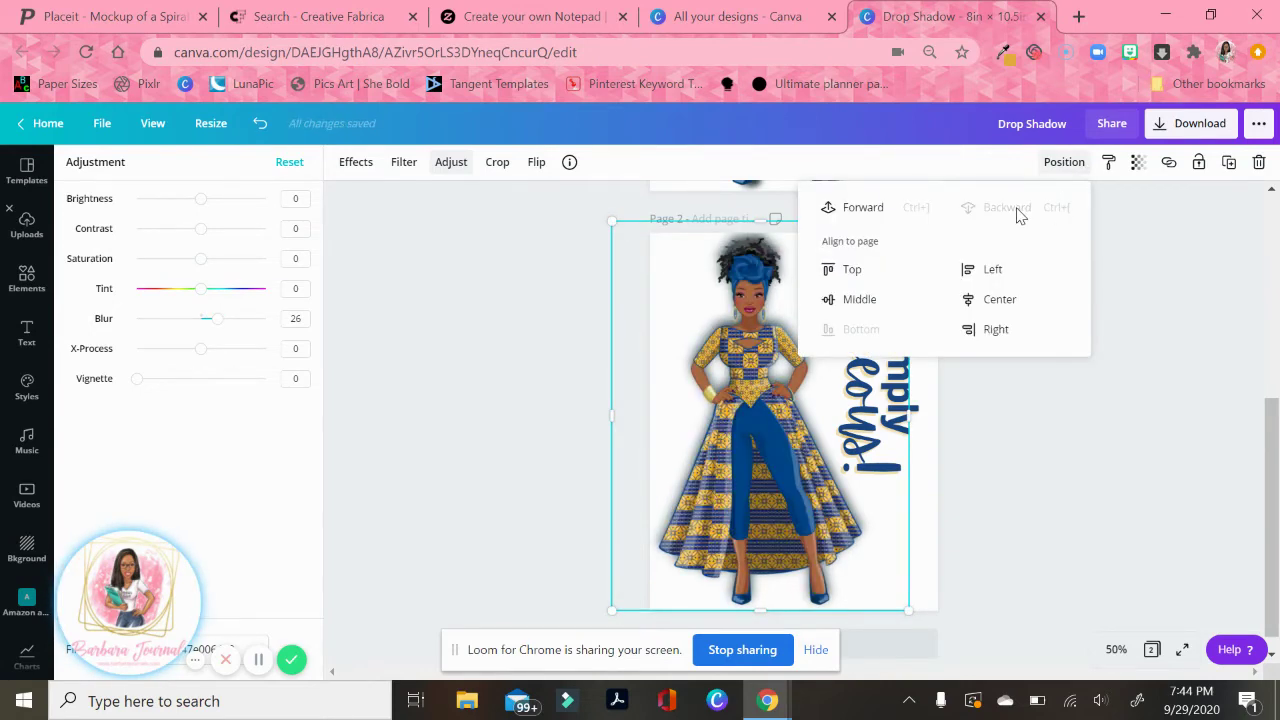
click(1098, 417)
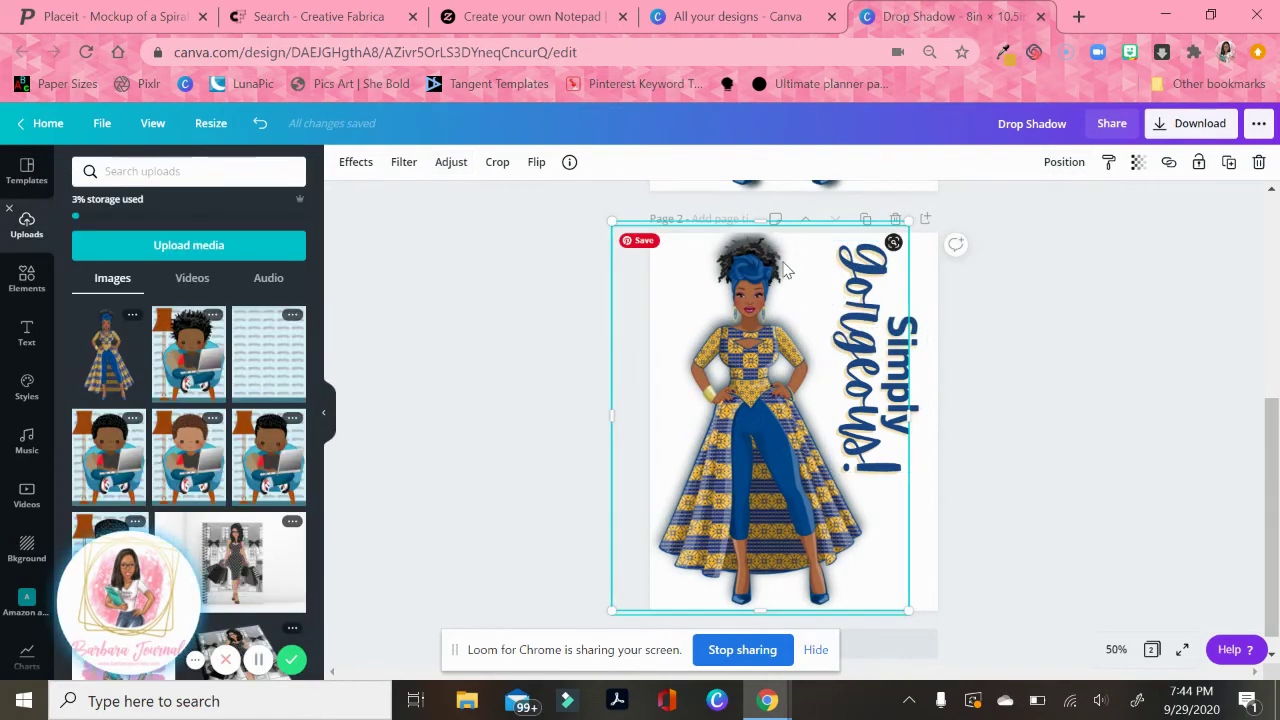
Step: Narrow the shadow from both sides and shift it into place behind the woman
drag(790, 268, 800, 266)
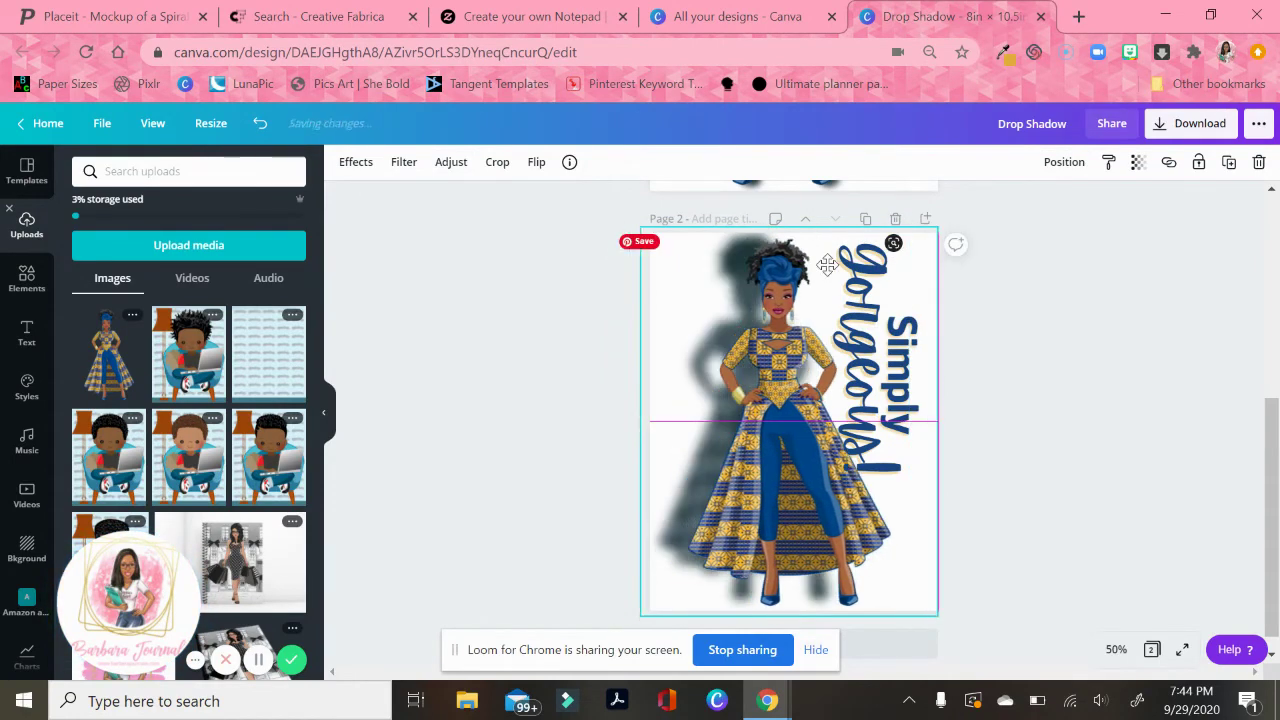
drag(641, 411, 678, 428)
drag(946, 426, 910, 426)
drag(787, 419, 740, 420)
click(1037, 563)
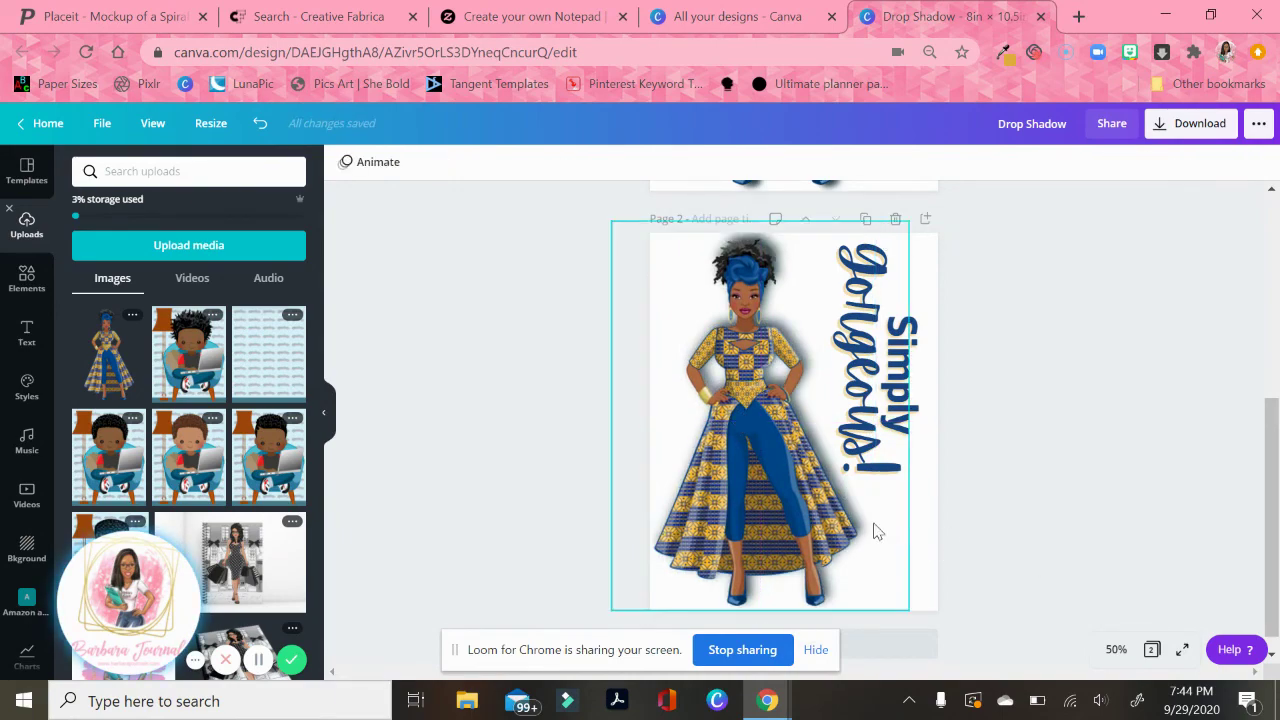
Step: Resize the shadow to about 8.4 by 11, offset slightly right and below the figure
mouse_move(883, 530)
mouse_down()
mouse_move(900, 523)
mouse_move(886, 526)
mouse_up()
drag(909, 617, 914, 616)
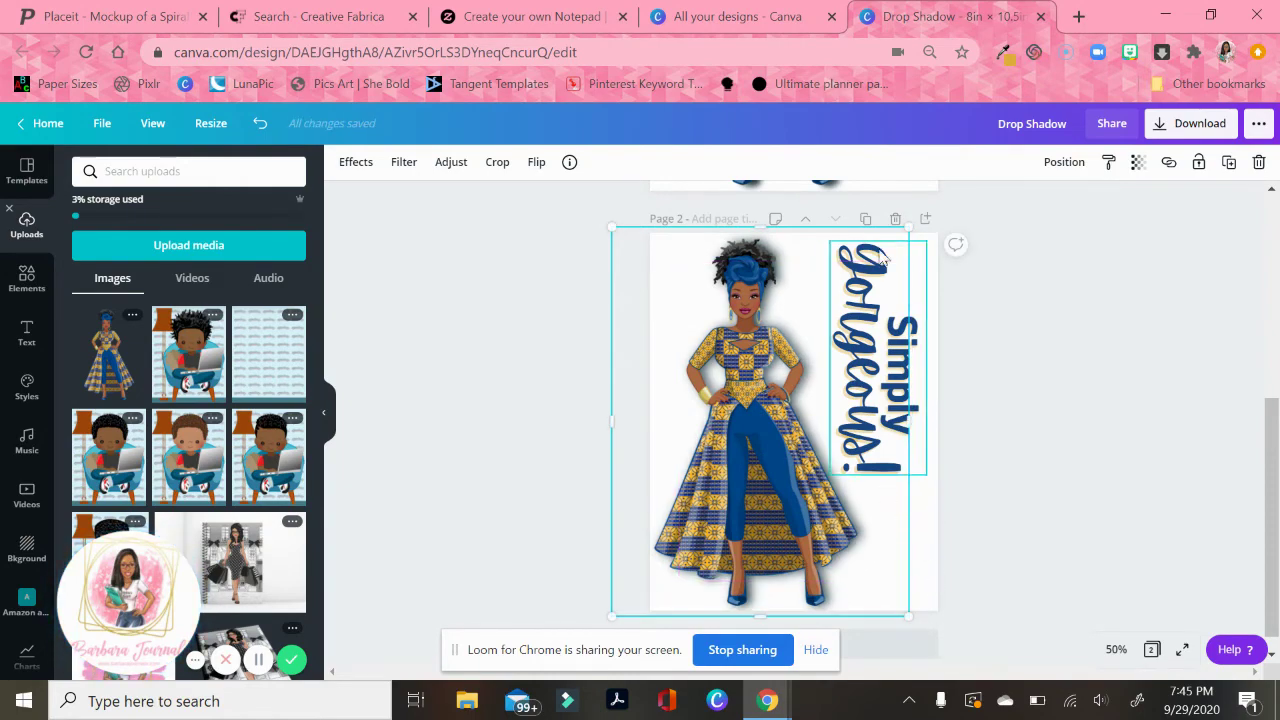
mouse_move(909, 228)
mouse_down()
mouse_move(917, 237)
mouse_move(920, 220)
mouse_up()
mouse_move(603, 220)
mouse_down()
mouse_move(597, 237)
mouse_move(609, 236)
mouse_up()
drag(612, 615, 609, 614)
drag(608, 234, 607, 237)
drag(912, 234, 928, 233)
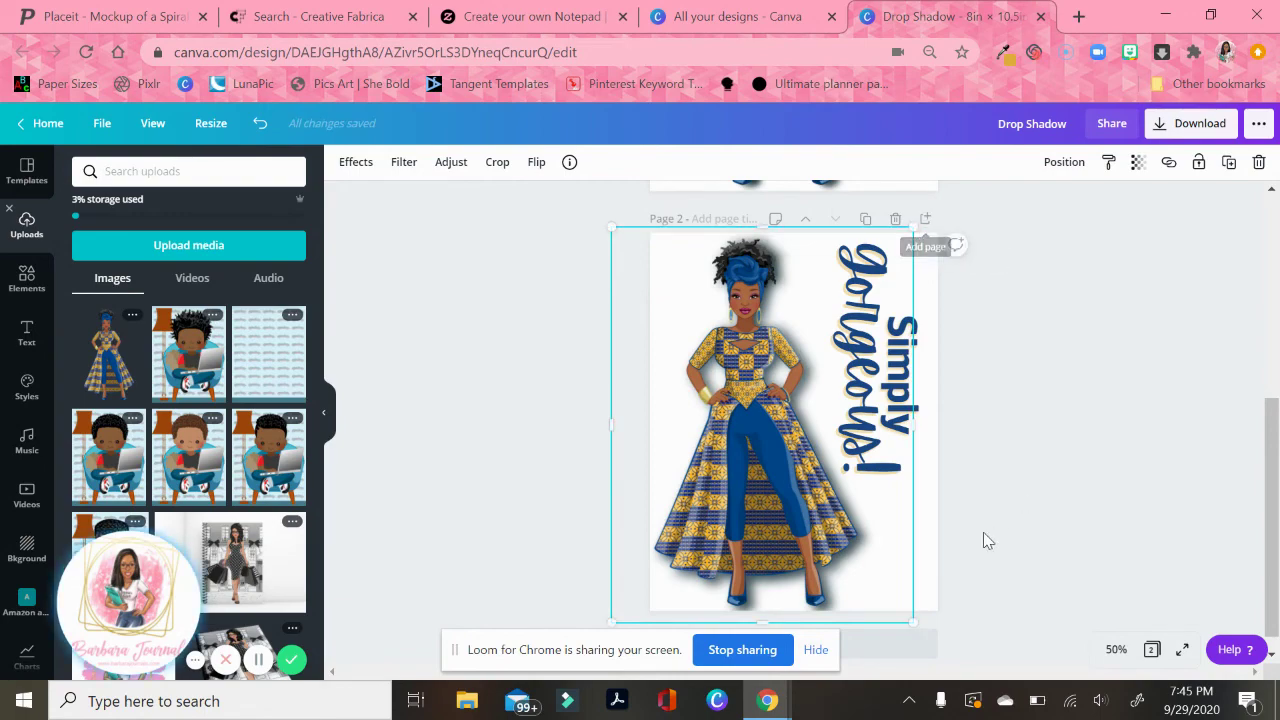
Step: Reduce the shadow image's Adjust Blur value from 26 to 9 and close the sliders
click(971, 474)
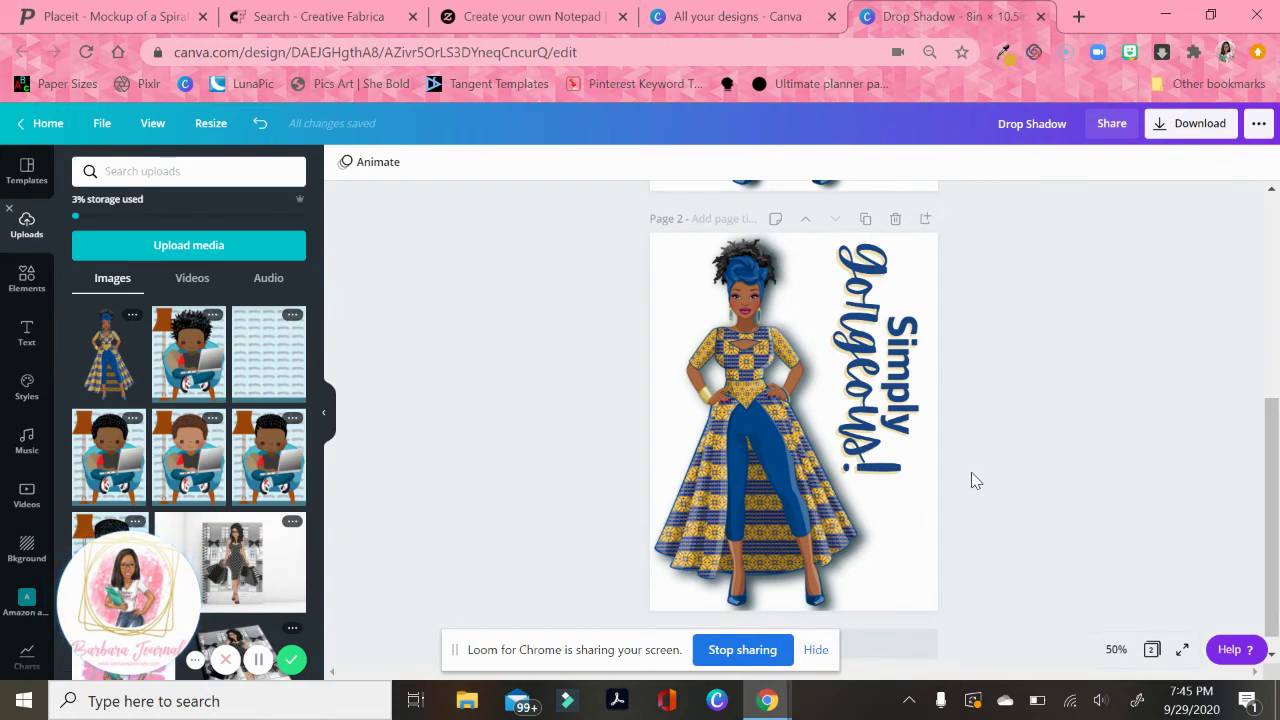
click(888, 510)
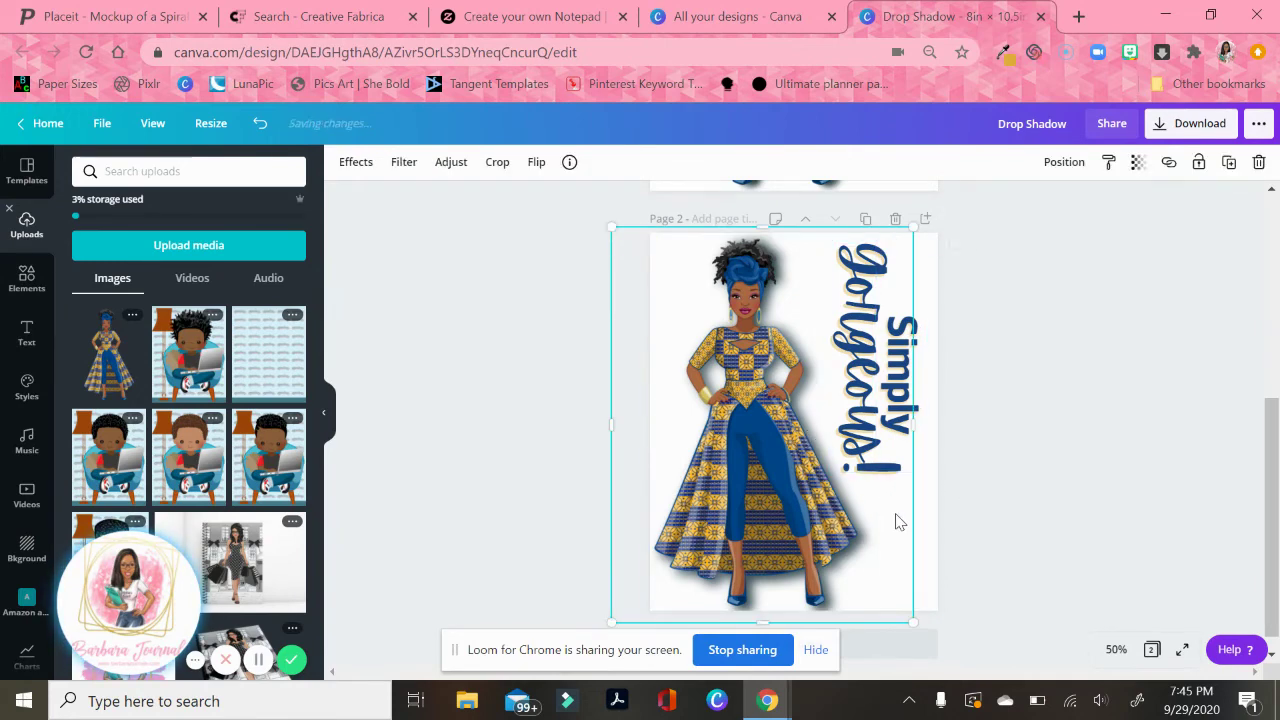
click(450, 162)
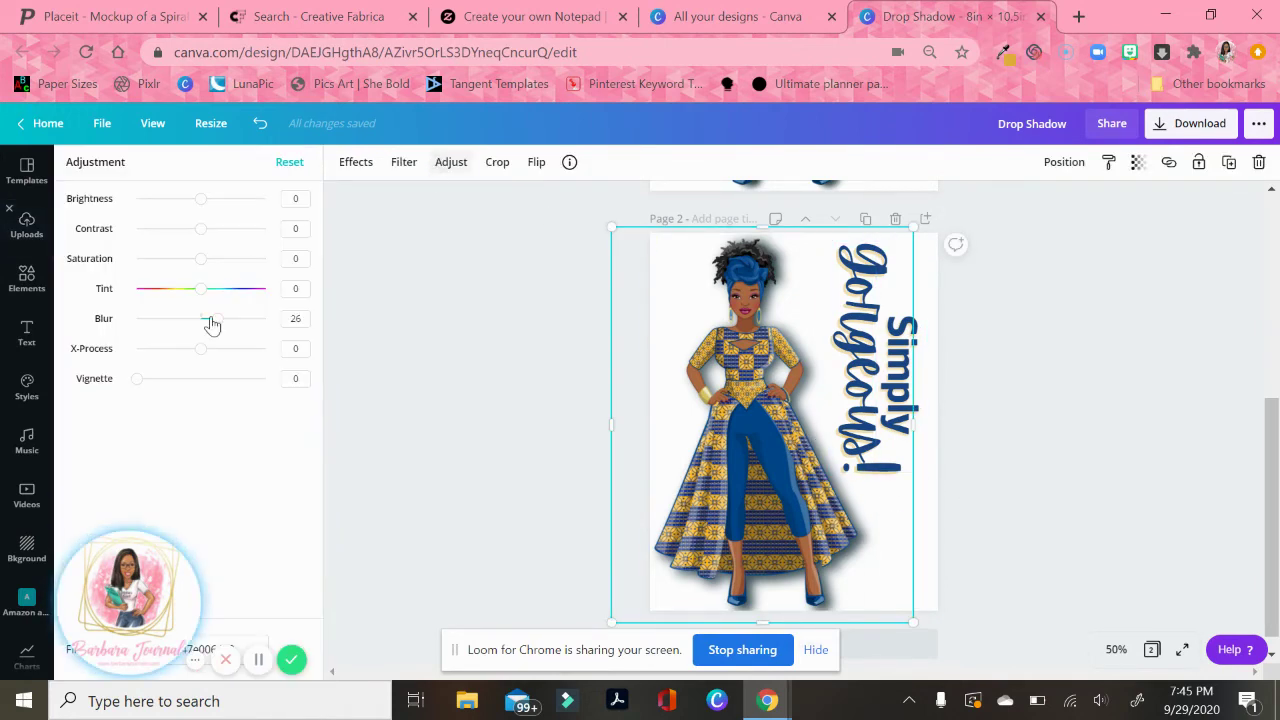
mouse_move(216, 321)
mouse_down()
mouse_move(190, 327)
mouse_move(217, 330)
mouse_move(208, 325)
mouse_up()
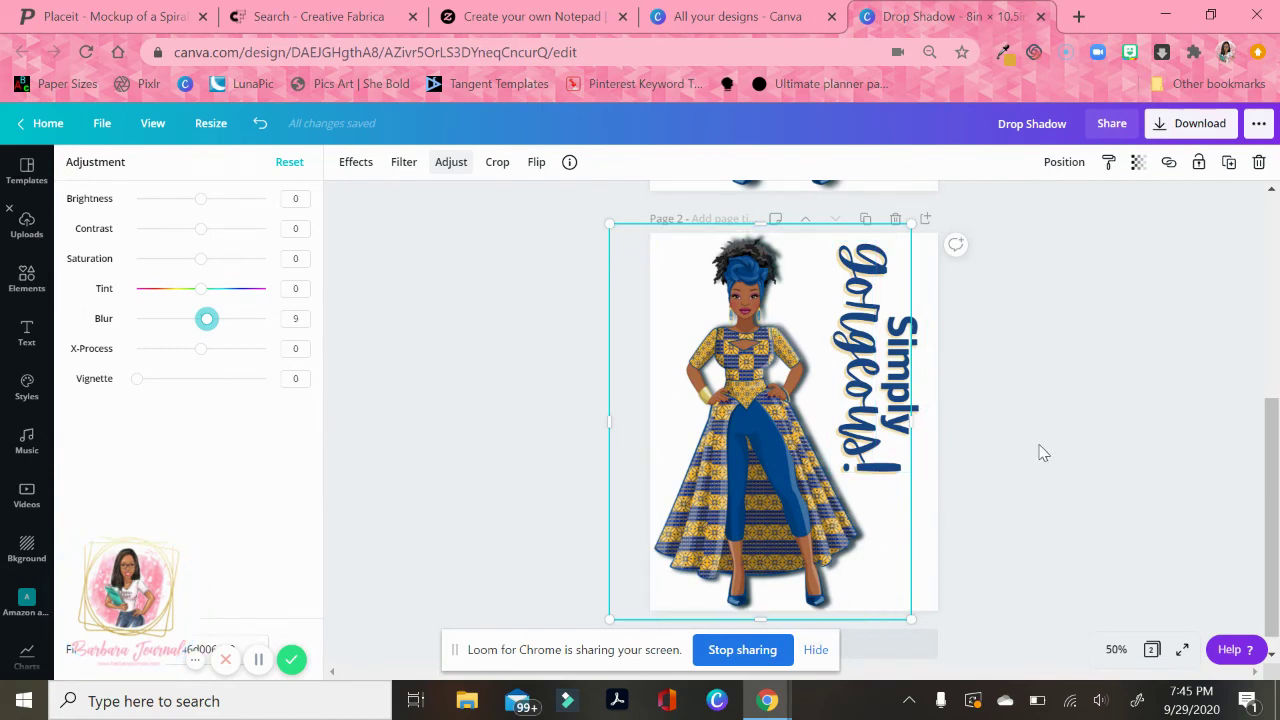
key(Escape)
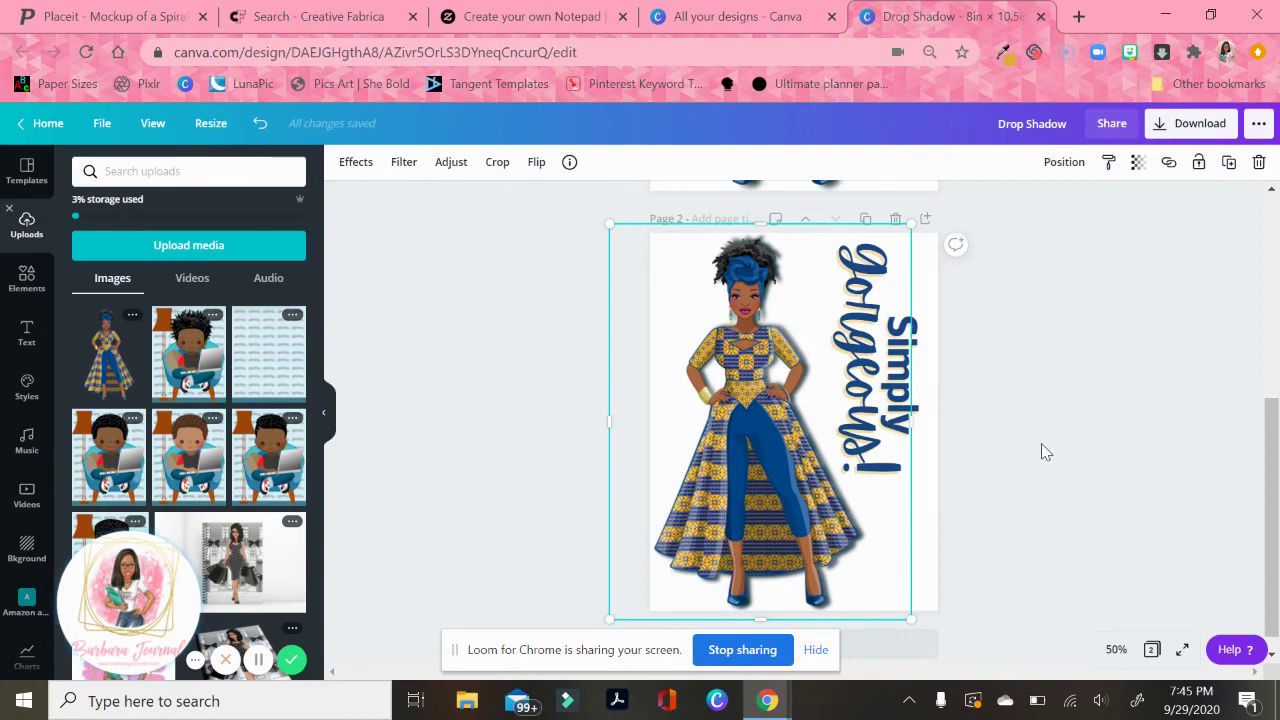